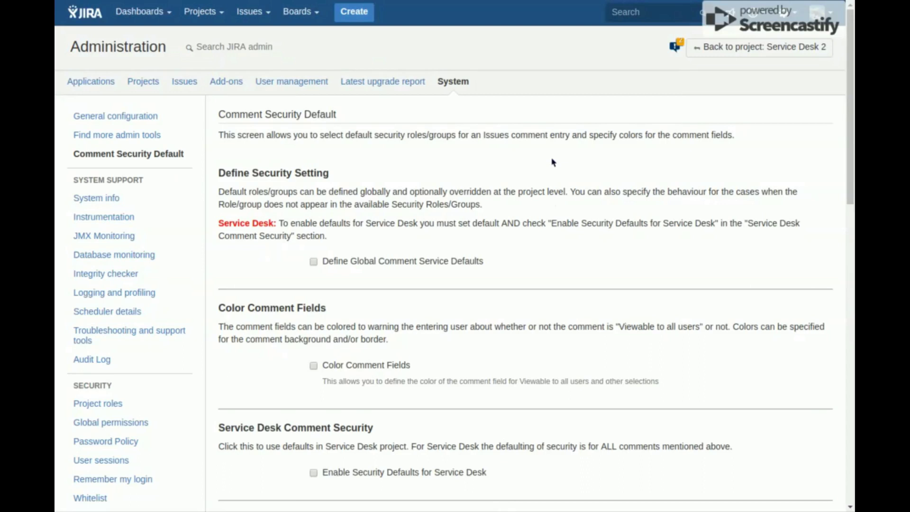
Enable the global comment service defaults and add a New Comments default with jira-software-users as its security default.
{"action": "left_click", "coordinate": [453, 267]}
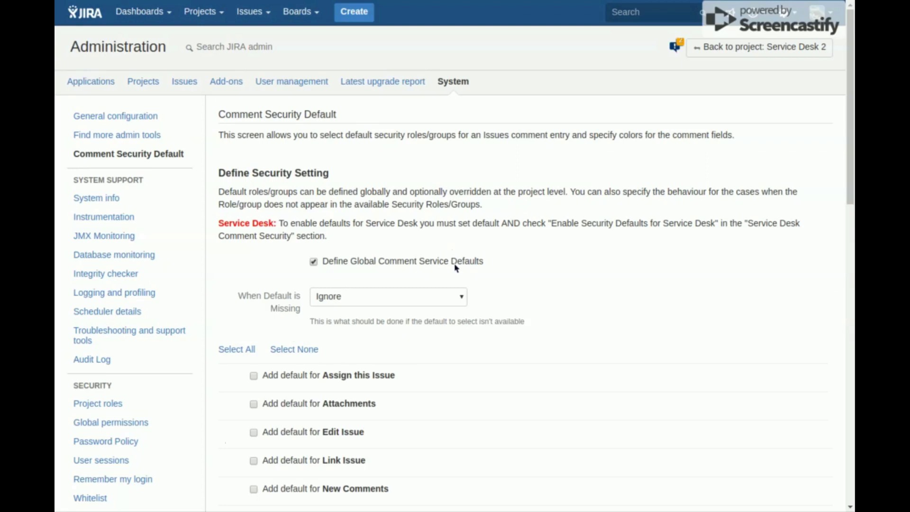
{"action": "scroll", "coordinate": [455, 263], "scroll_direction": "down", "scroll_amount": 1}
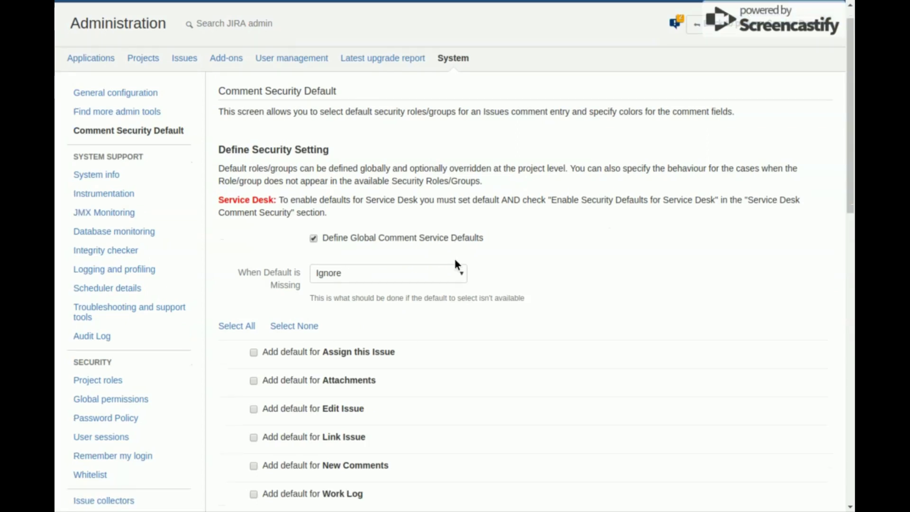
{"action": "scroll", "coordinate": [454, 264], "scroll_direction": "down", "scroll_amount": 13}
{"action": "scroll", "coordinate": [457, 270], "scroll_direction": "down", "scroll_amount": 1}
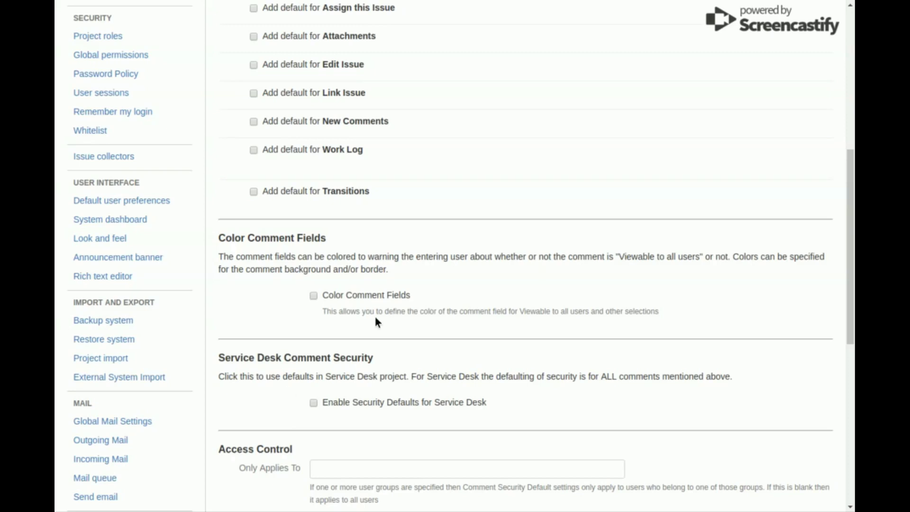
{"action": "scroll", "coordinate": [429, 309], "scroll_direction": "up", "scroll_amount": 4}
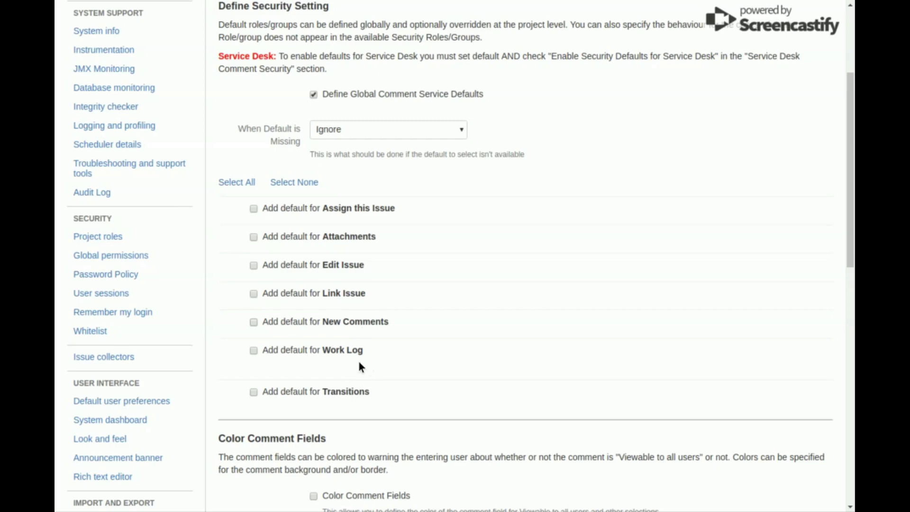
{"action": "left_click", "coordinate": [335, 325]}
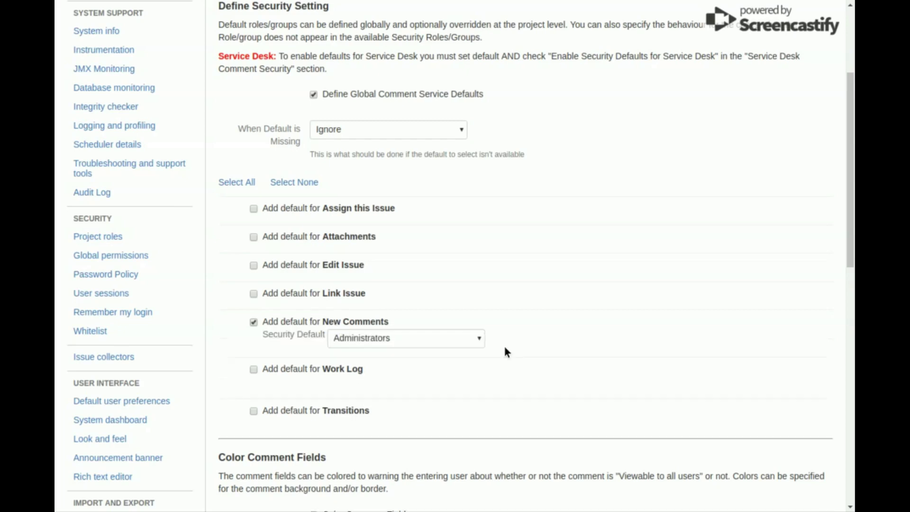
{"action": "left_click", "coordinate": [453, 338]}
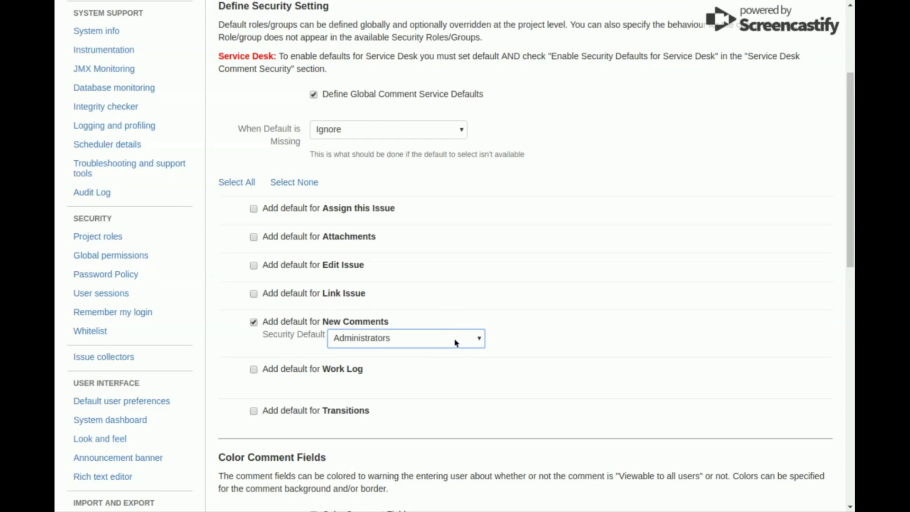
{"action": "left_click", "coordinate": [454, 343]}
Add defaults for Assign this Issue and for Transitions, both with Administrators as the security default.
{"action": "left_click", "coordinate": [371, 210]}
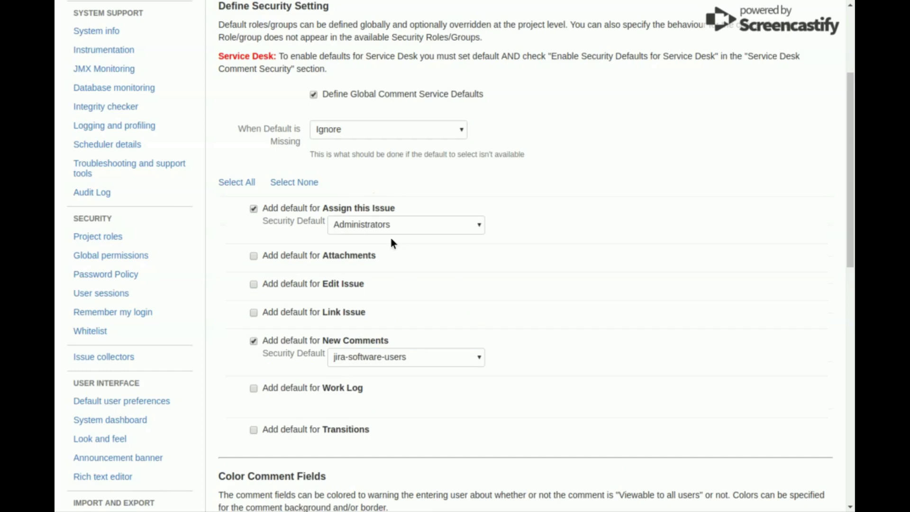
{"action": "left_click", "coordinate": [394, 225]}
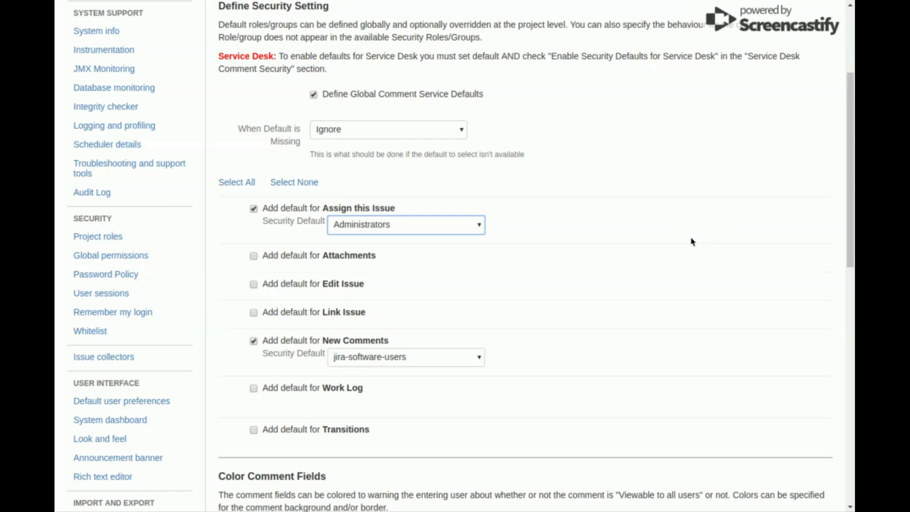
{"action": "left_click", "coordinate": [357, 431]}
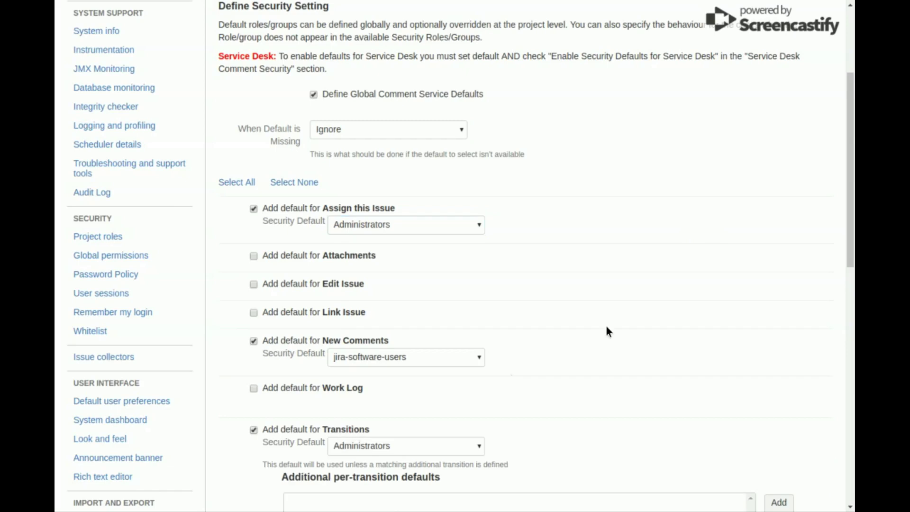
{"action": "scroll", "coordinate": [609, 331], "scroll_direction": "down", "scroll_amount": 3}
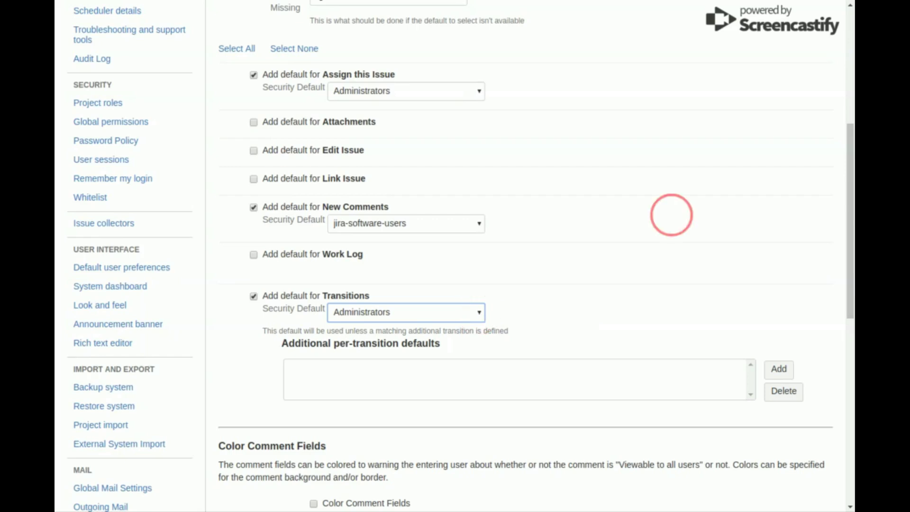
{"action": "left_click", "coordinate": [386, 356]}
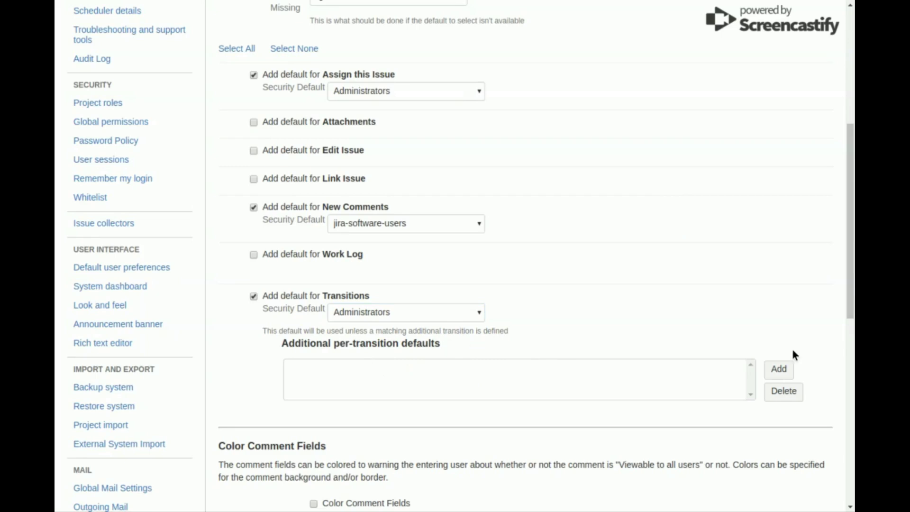
Add a per-transition default of Viewable by All Users for TEST: Project Management Workflow - Done (21).
{"action": "left_click", "coordinate": [778, 370]}
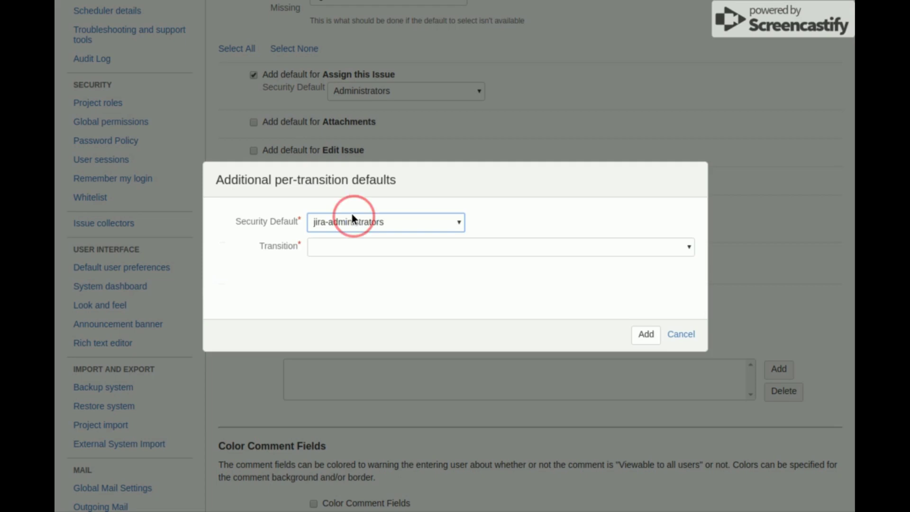
{"action": "left_click", "coordinate": [362, 246]}
{"action": "left_click", "coordinate": [419, 247]}
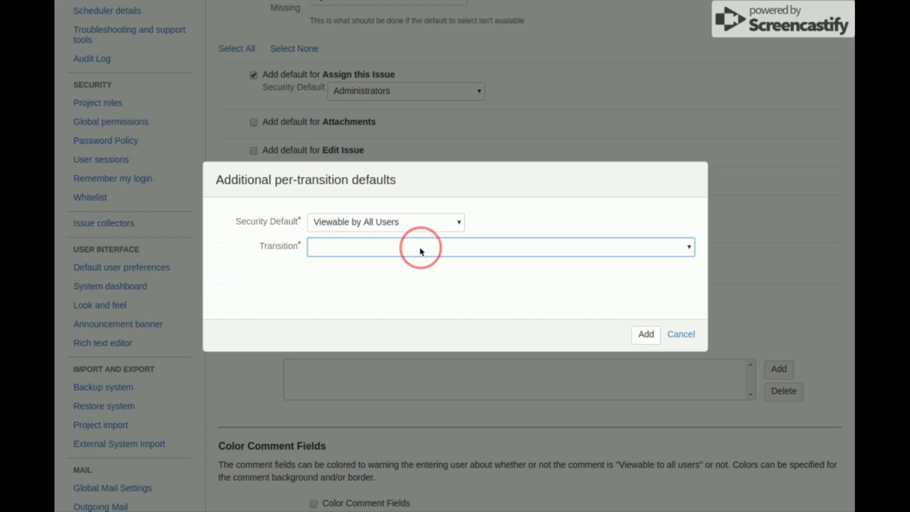
{"action": "left_click", "coordinate": [499, 358]}
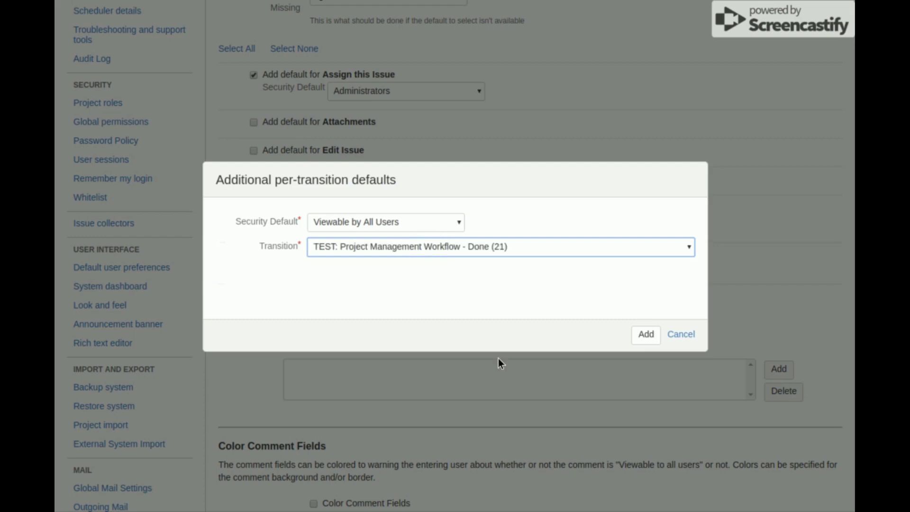
{"action": "left_click", "coordinate": [646, 334]}
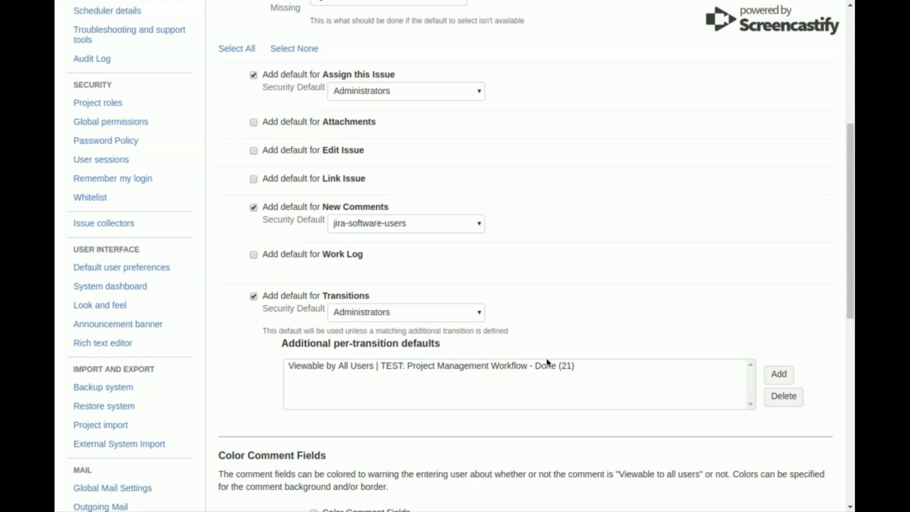
Add a second per-transition default of Viewable by All Users for TEST: Project Management Workflow - Done (41).
{"action": "left_click", "coordinate": [772, 373]}
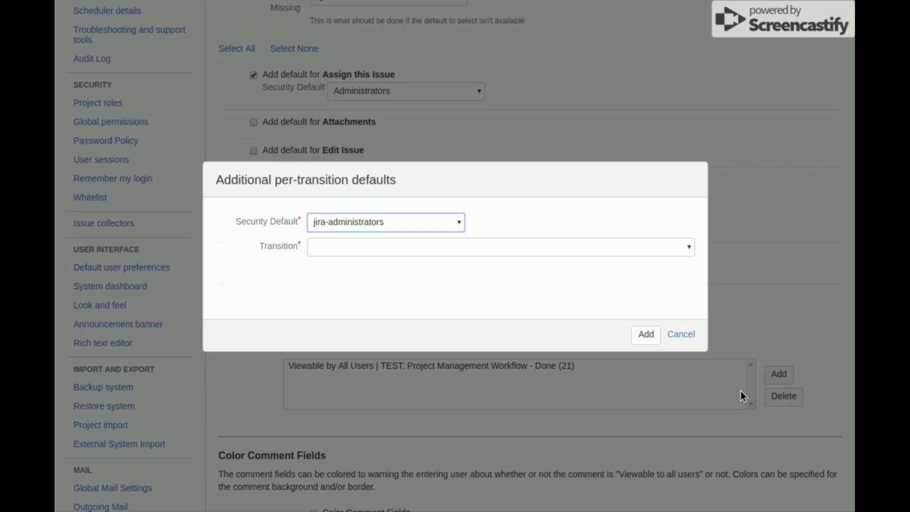
{"action": "left_click", "coordinate": [408, 246]}
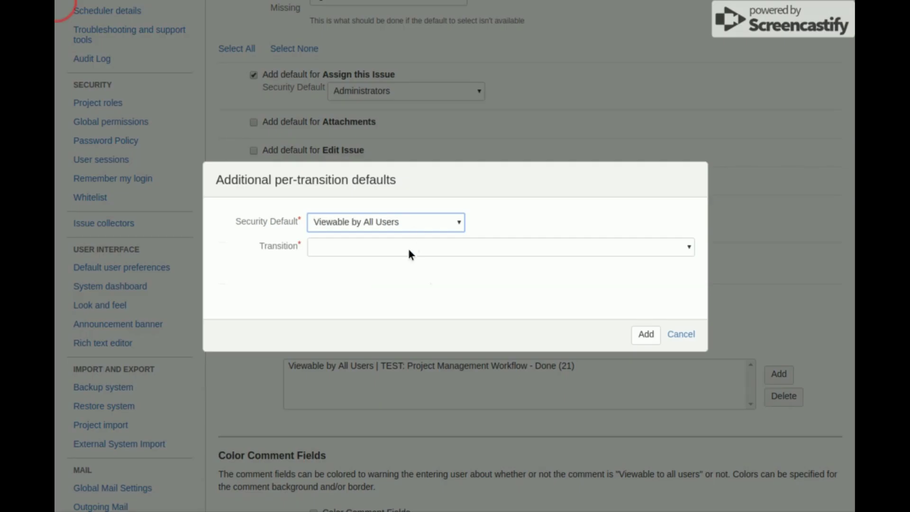
{"action": "left_click", "coordinate": [428, 246]}
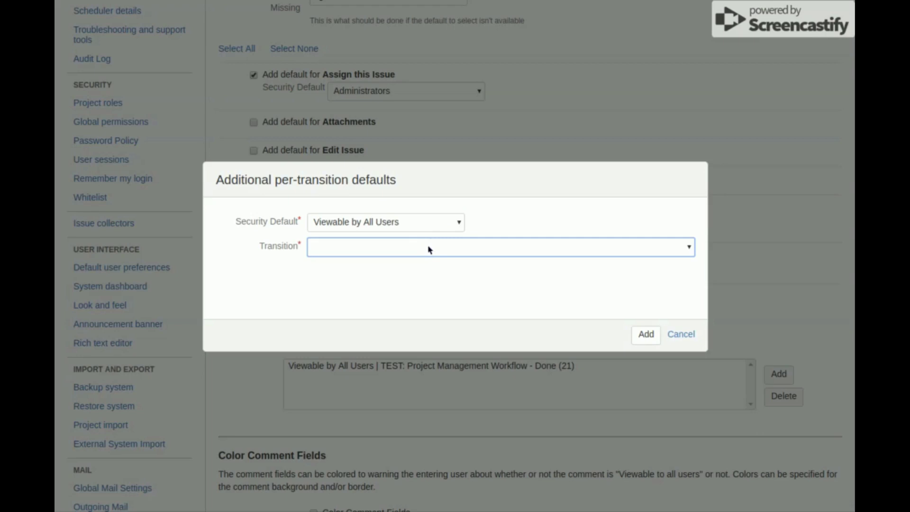
{"action": "left_click", "coordinate": [754, 360]}
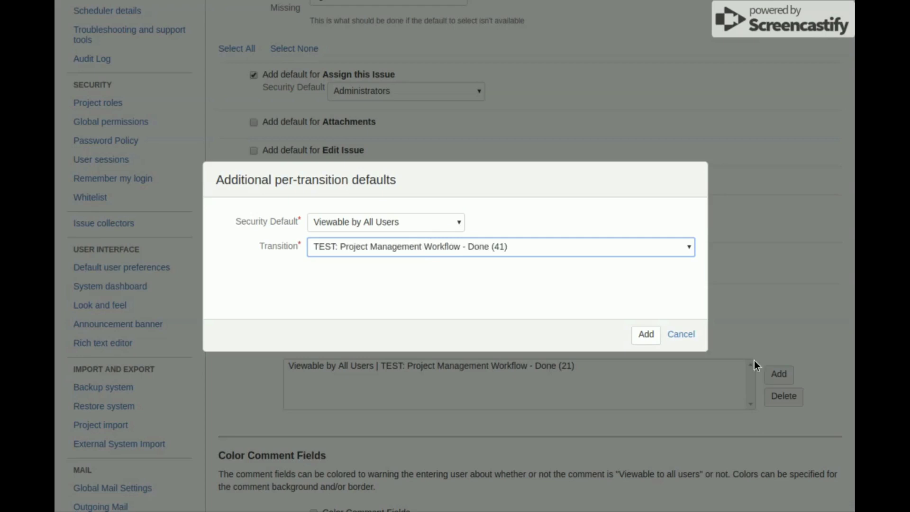
{"action": "left_click", "coordinate": [640, 341]}
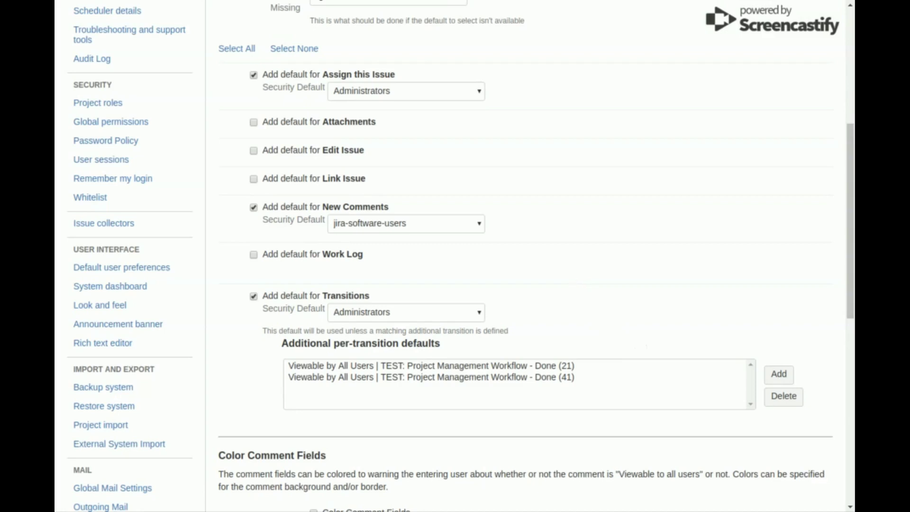
Set the behaviour for a missing default to Force User to select a role/group.
{"action": "scroll", "coordinate": [602, 225], "scroll_direction": "up", "scroll_amount": 2}
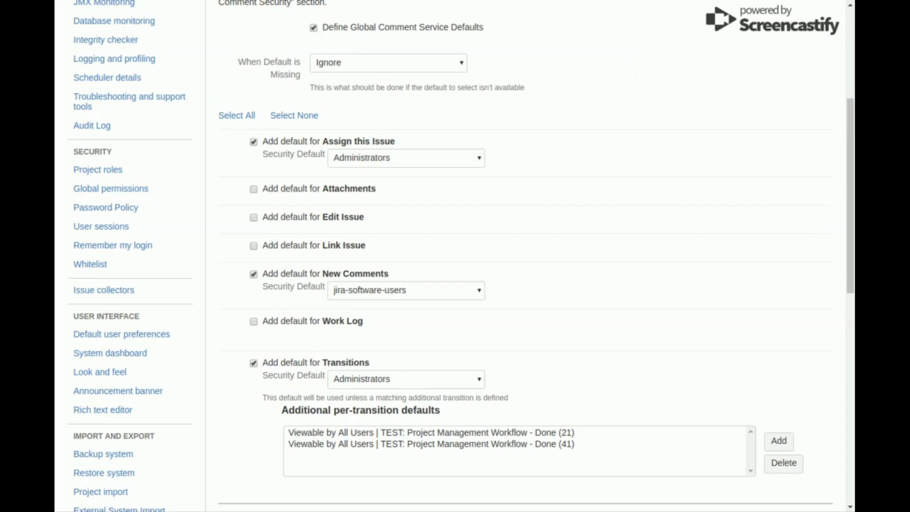
{"action": "left_click", "coordinate": [379, 65]}
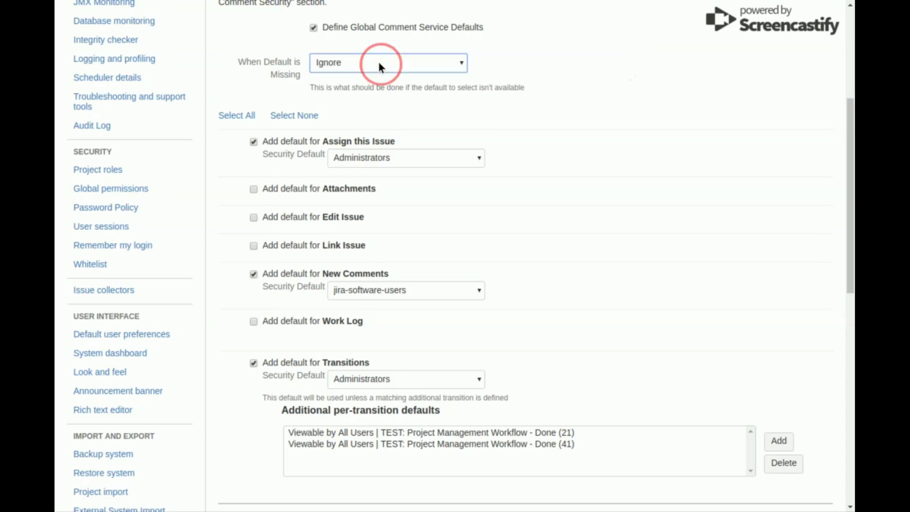
{"action": "left_click", "coordinate": [379, 89]}
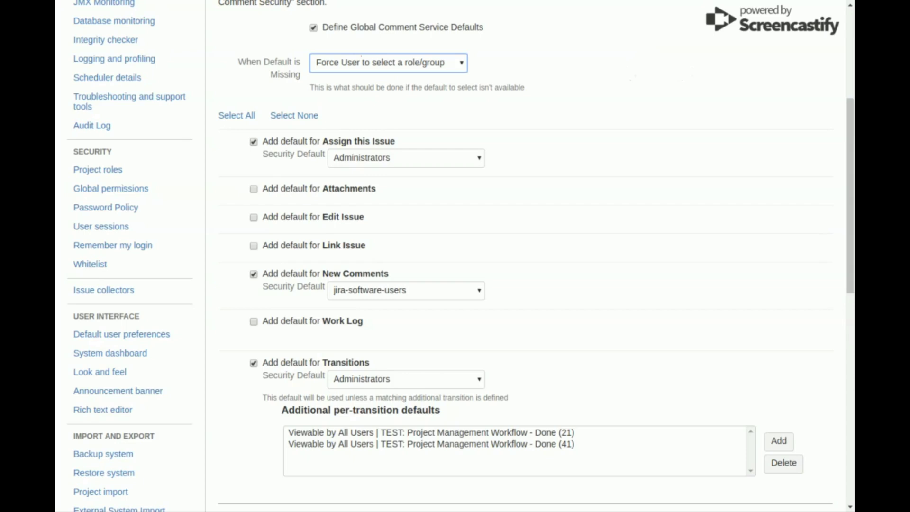
Enable coloring of comment fields and set the Viewable by All Border Color to #FF3300.
{"action": "scroll", "coordinate": [630, 126], "scroll_direction": "down", "scroll_amount": 3}
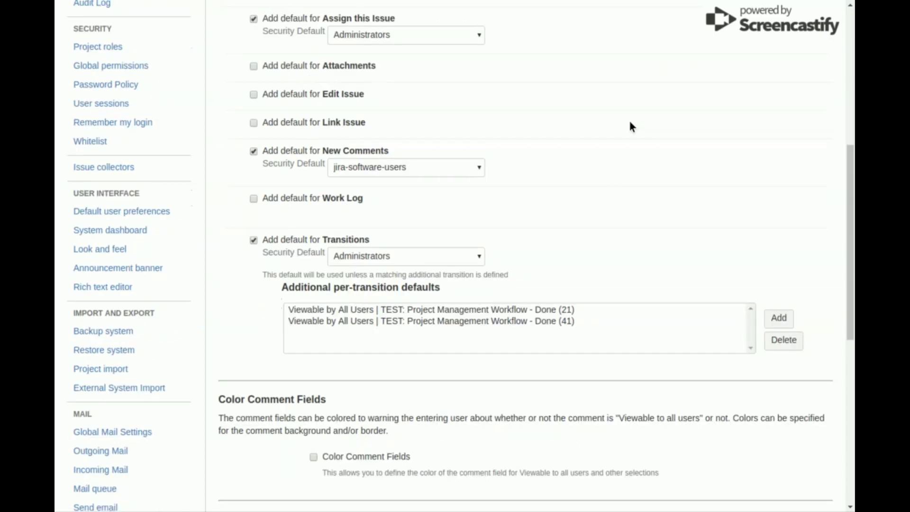
{"action": "scroll", "coordinate": [630, 126], "scroll_direction": "down", "scroll_amount": 4}
{"action": "scroll", "coordinate": [628, 119], "scroll_direction": "down", "scroll_amount": 2}
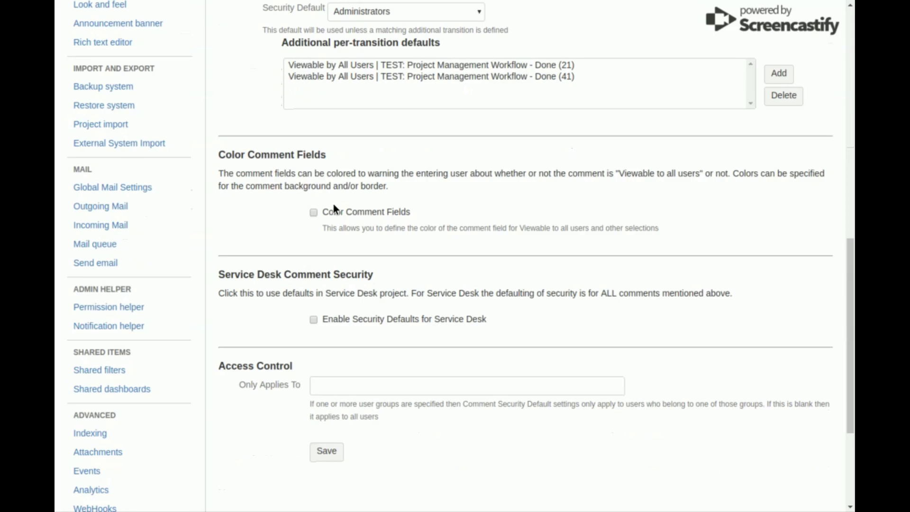
{"action": "left_click", "coordinate": [313, 212]}
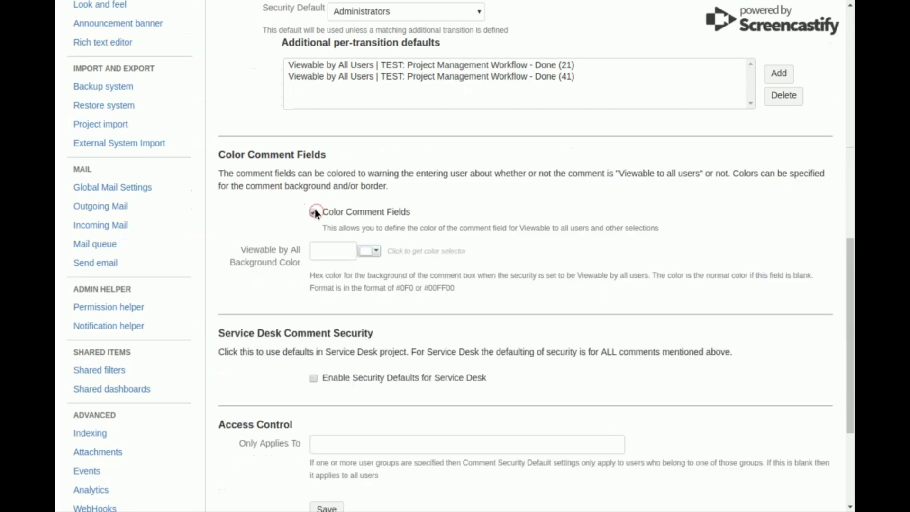
{"action": "scroll", "coordinate": [577, 188], "scroll_direction": "down", "scroll_amount": 2}
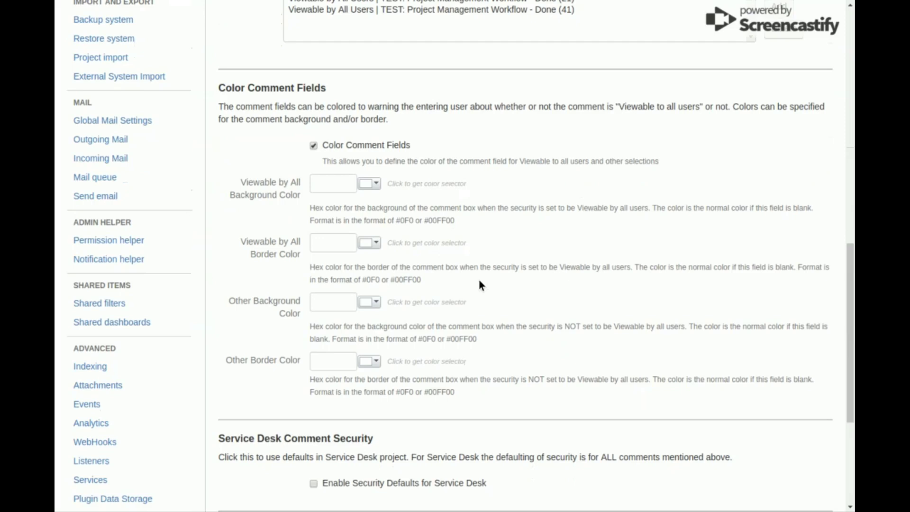
{"action": "left_click", "coordinate": [266, 189]}
{"action": "left_click", "coordinate": [373, 243]}
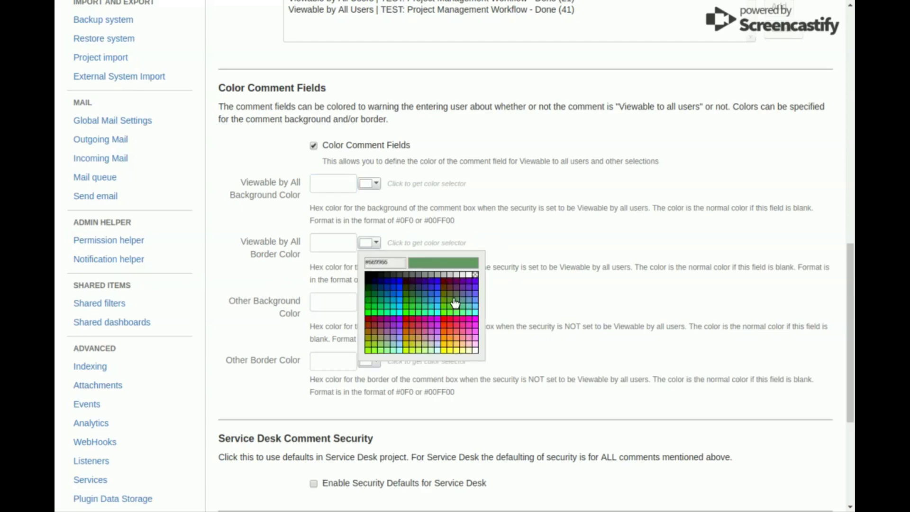
{"action": "left_click", "coordinate": [439, 324]}
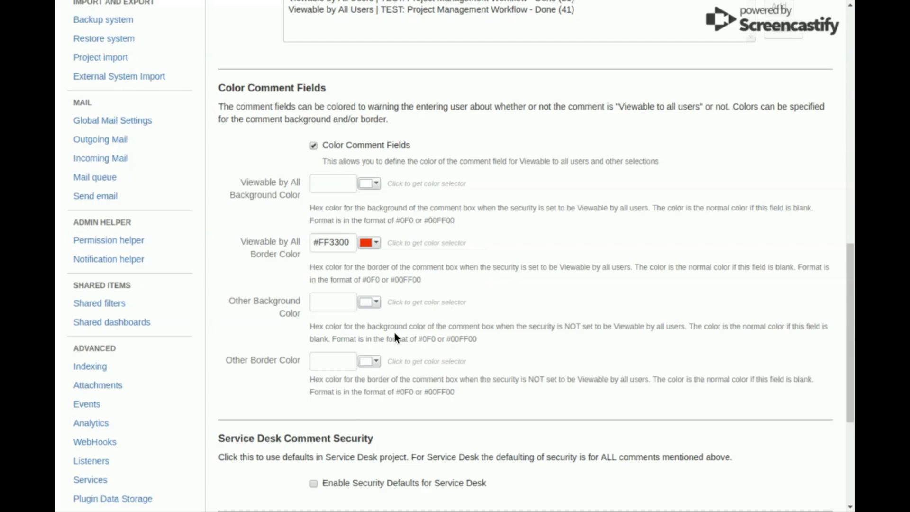
Enable security defaults for Service Desk in the Service Desk Comment Security section.
{"action": "scroll", "coordinate": [394, 332], "scroll_direction": "down", "scroll_amount": 1}
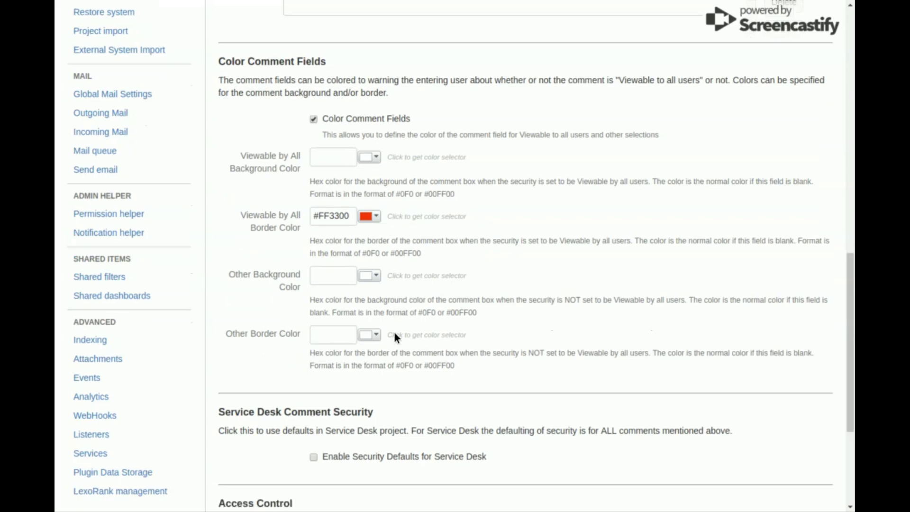
{"action": "scroll", "coordinate": [394, 331], "scroll_direction": "down", "scroll_amount": 4}
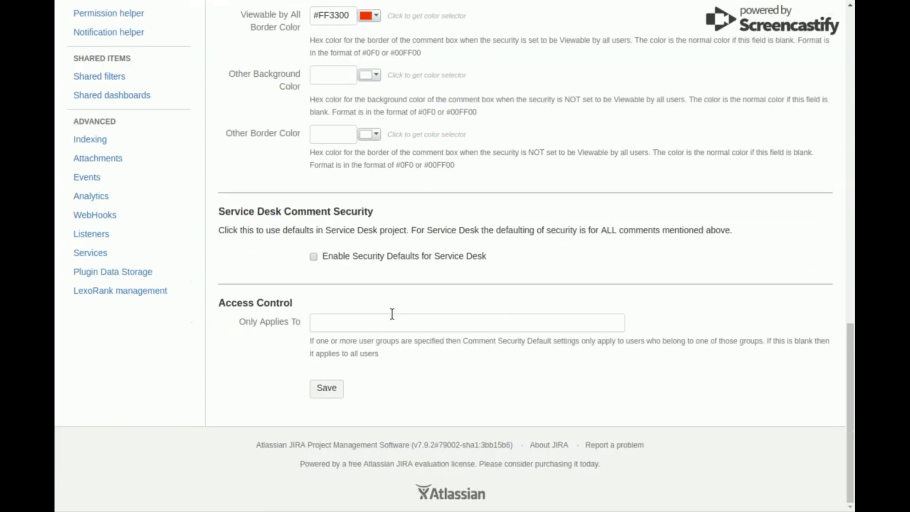
{"action": "left_click", "coordinate": [343, 255]}
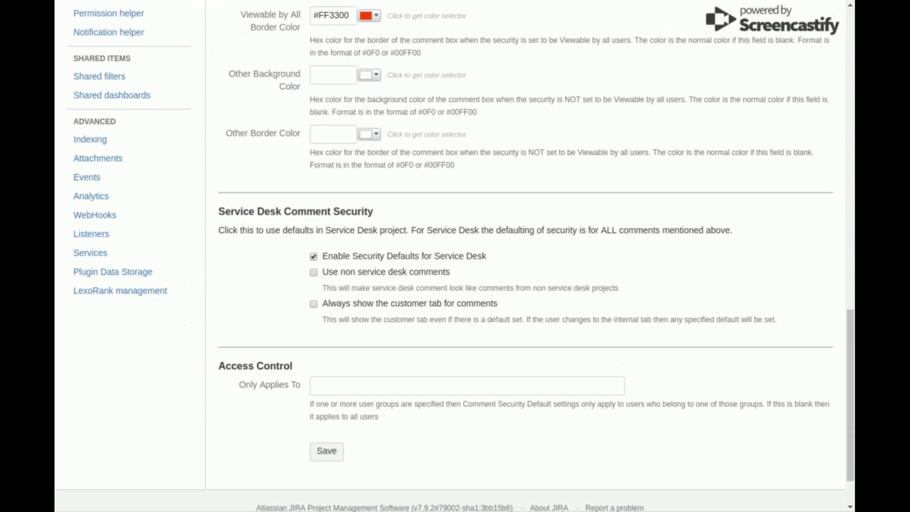
Toggle the options for non service desk comments and for always showing the customer tab on and back off.
{"action": "left_click", "coordinate": [360, 277]}
{"action": "left_click", "coordinate": [359, 277]}
{"action": "left_click", "coordinate": [351, 309]}
{"action": "left_click", "coordinate": [349, 309]}
Leave the Only Applies To access control blank and save the global comment security settings.
{"action": "left_click", "coordinate": [443, 390]}
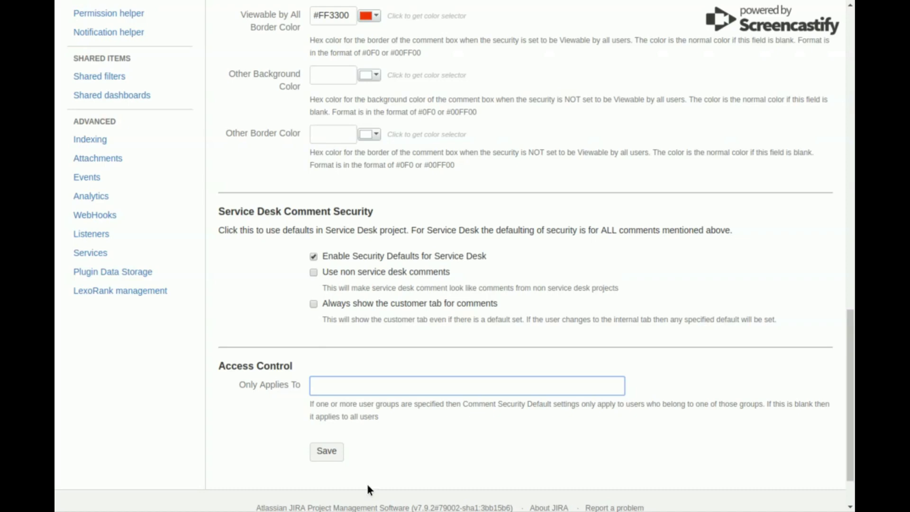
{"action": "left_click", "coordinate": [332, 461]}
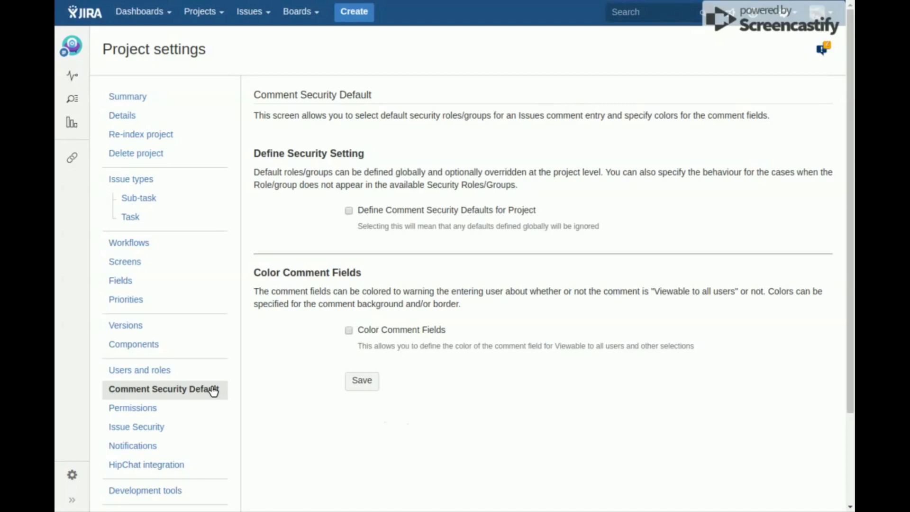
Enable project-level comment security defaults in the project's Comment Security Default settings.
{"action": "left_click", "coordinate": [348, 210]}
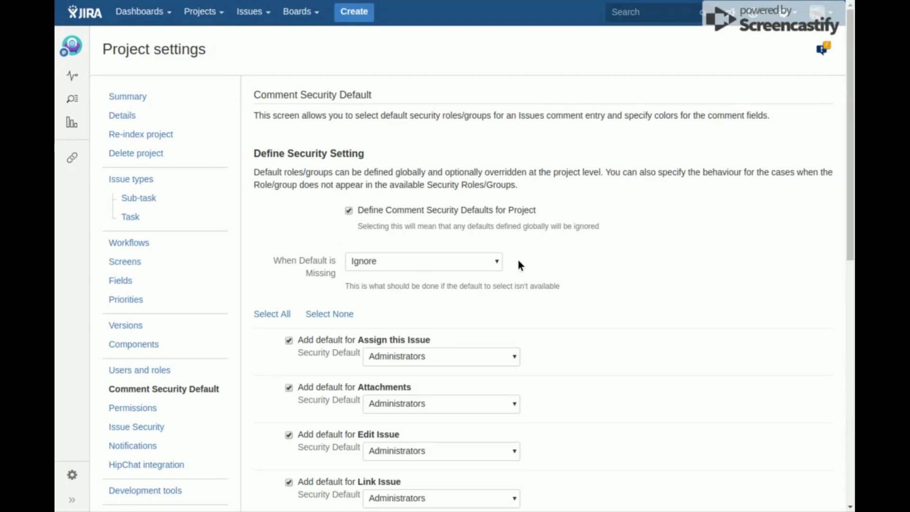
Turn off the project's security default for every operation from Assign this Issue through Work Log, and for Transitions.
{"action": "scroll", "coordinate": [579, 247], "scroll_direction": "down", "scroll_amount": 2}
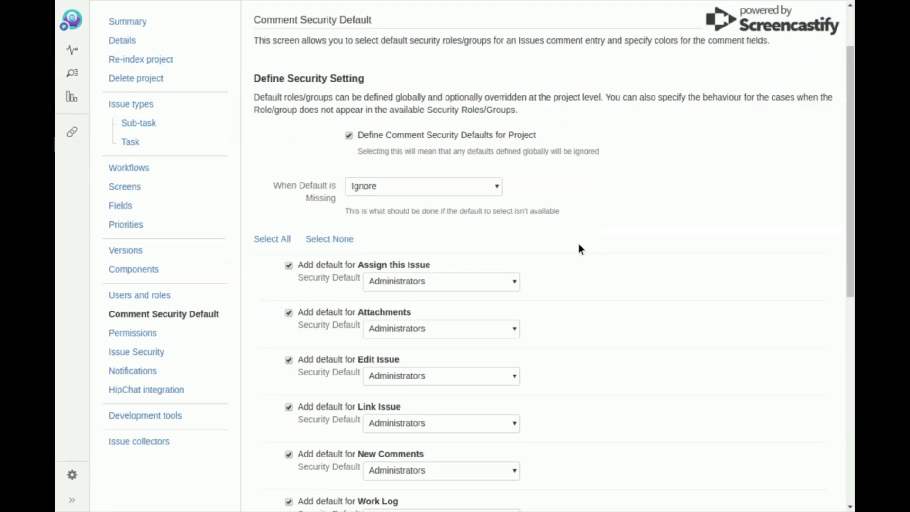
{"action": "scroll", "coordinate": [415, 118], "scroll_direction": "down", "scroll_amount": 2}
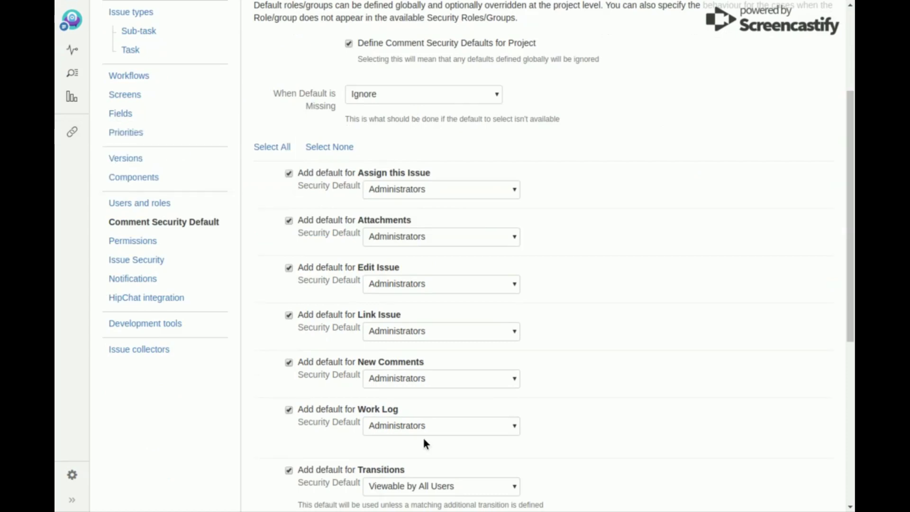
{"action": "scroll", "coordinate": [531, 308], "scroll_direction": "down", "scroll_amount": 3}
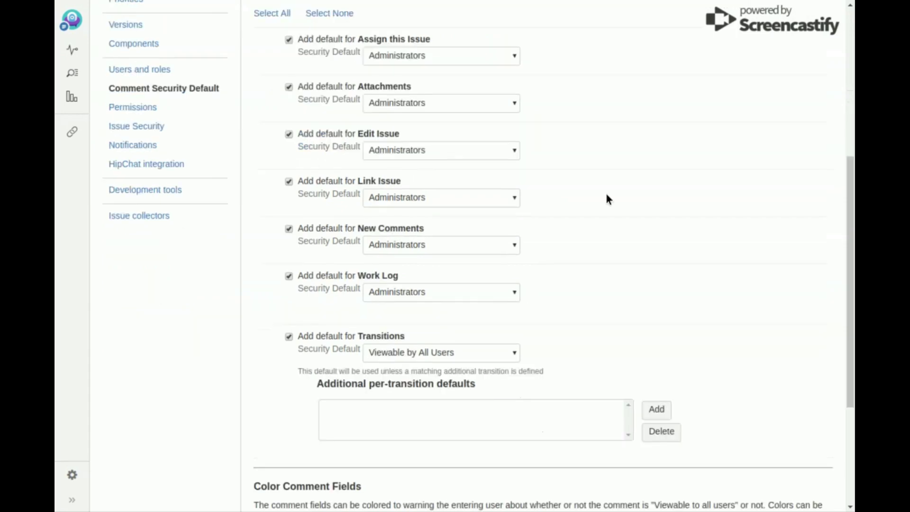
{"action": "scroll", "coordinate": [471, 179], "scroll_direction": "up", "scroll_amount": 4}
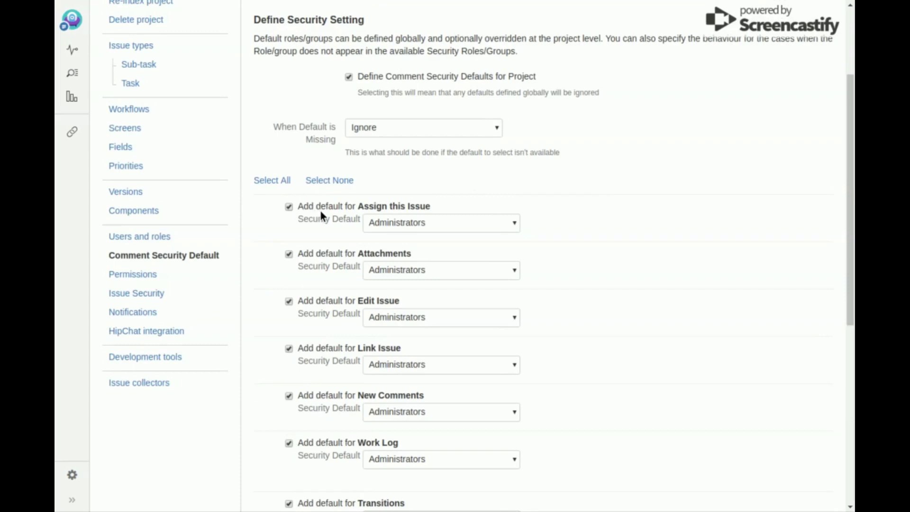
{"action": "left_click", "coordinate": [288, 206]}
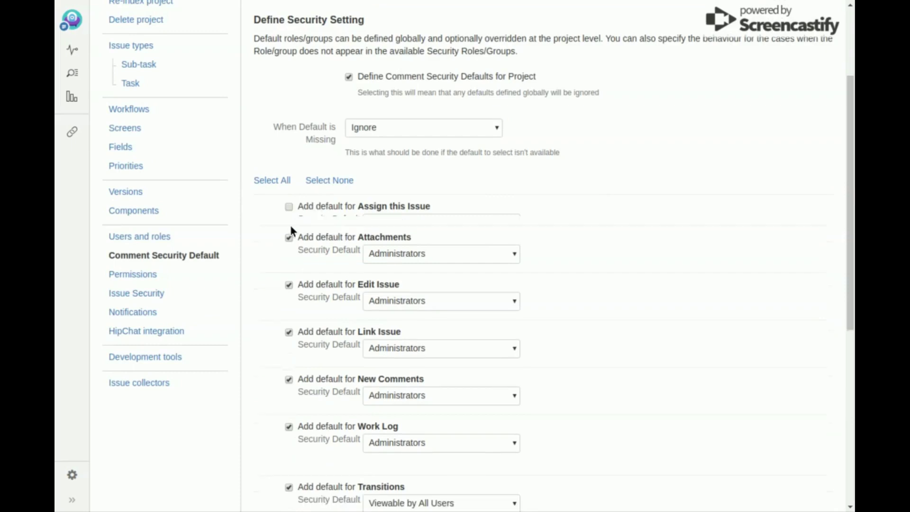
{"action": "left_click", "coordinate": [289, 235]}
{"action": "left_click", "coordinate": [289, 264]}
{"action": "left_click", "coordinate": [289, 292]}
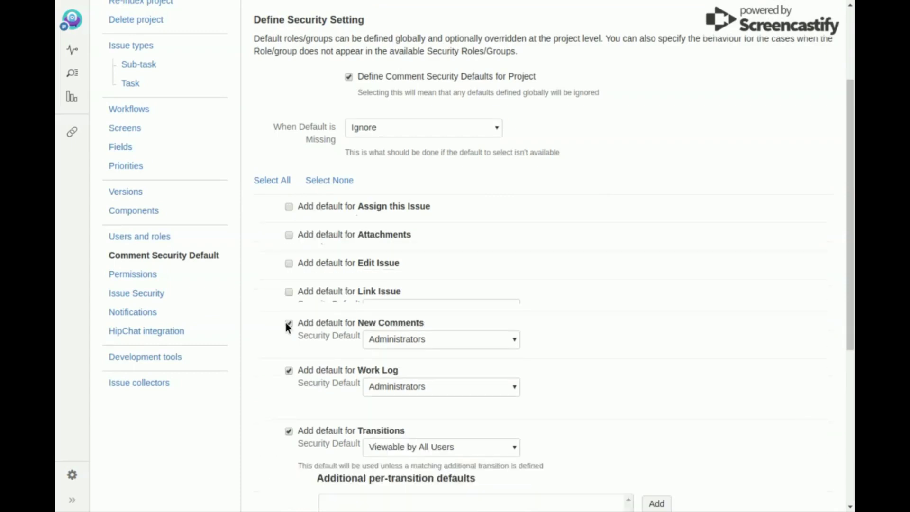
{"action": "left_click", "coordinate": [289, 323]}
{"action": "left_click", "coordinate": [287, 348]}
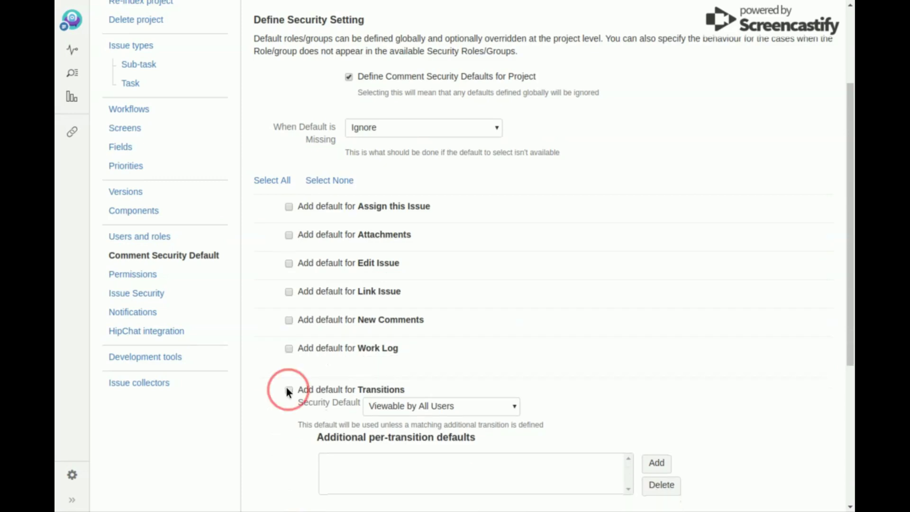
{"action": "left_click", "coordinate": [288, 390]}
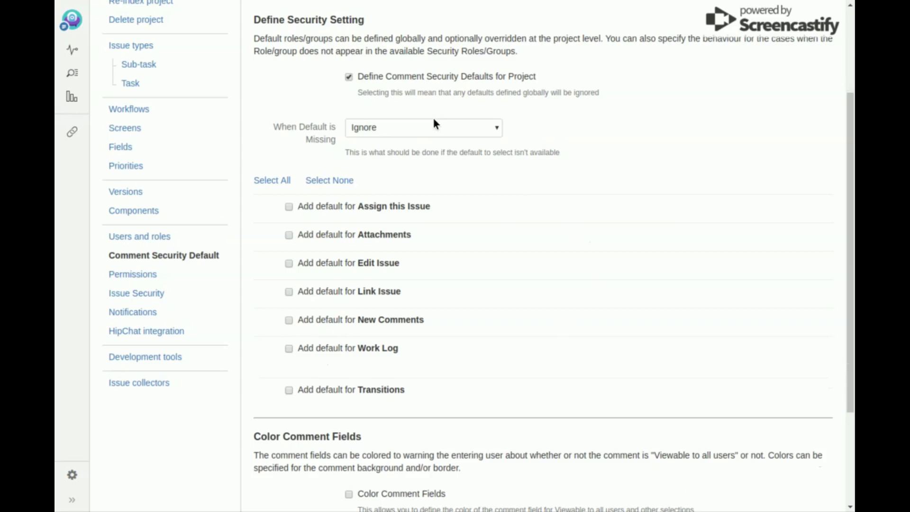
Turn the project's Color Comment Fields option on to view its color settings, and turn it back off.
{"action": "scroll", "coordinate": [510, 209], "scroll_direction": "down", "scroll_amount": 3}
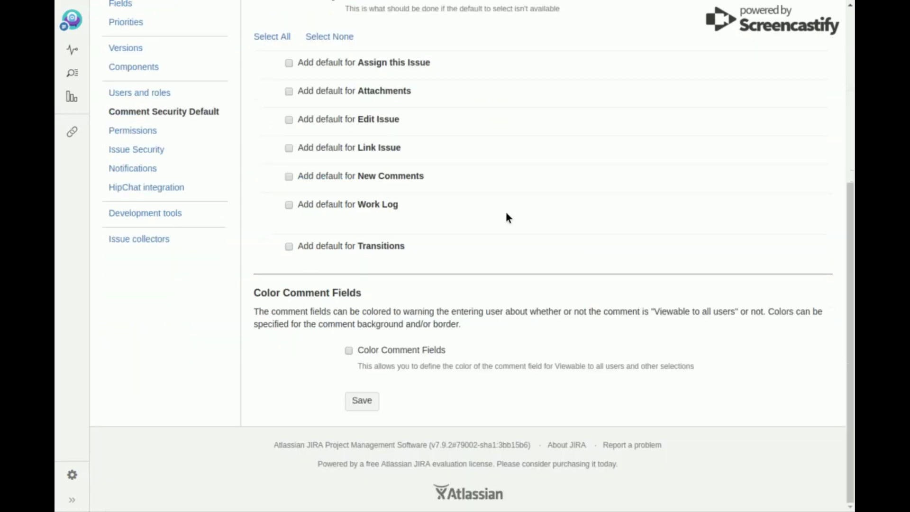
{"action": "left_click", "coordinate": [346, 352]}
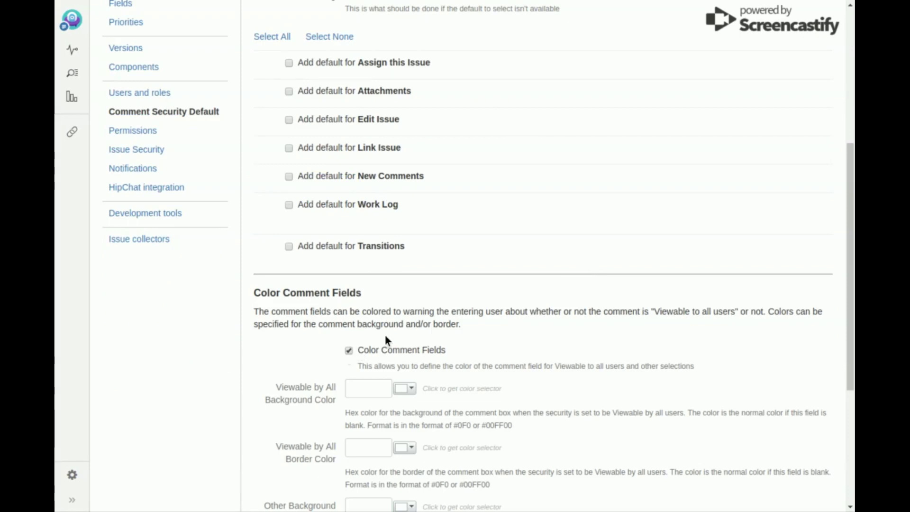
{"action": "scroll", "coordinate": [397, 472], "scroll_direction": "down", "scroll_amount": 2}
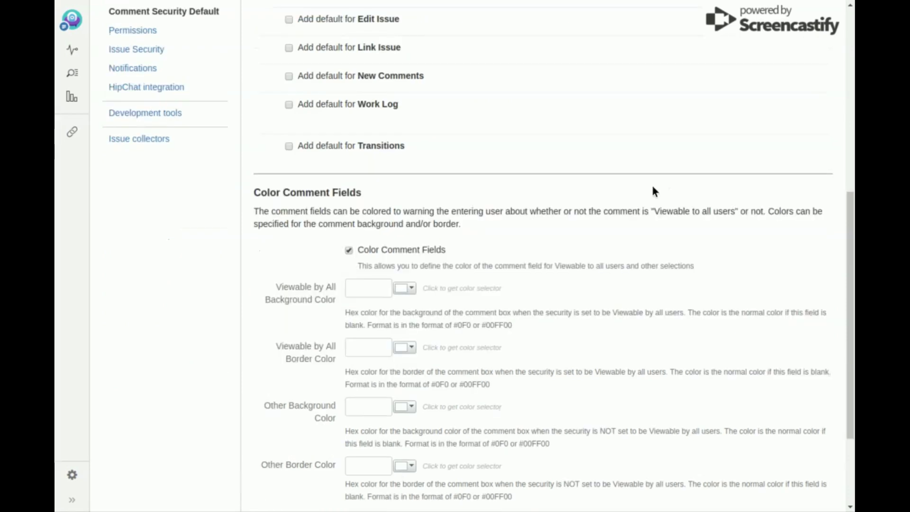
{"action": "left_click", "coordinate": [349, 250]}
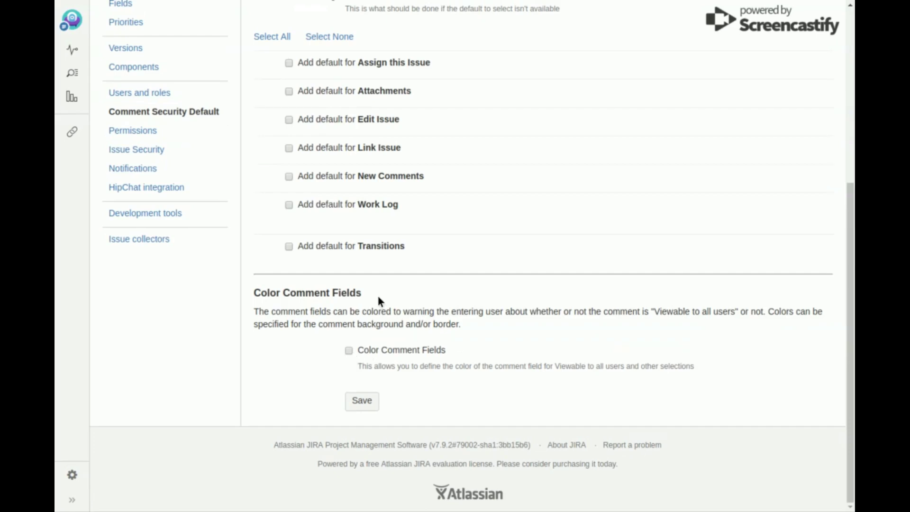
Disable the project-level comment security defaults and save the project's settings.
{"action": "scroll", "coordinate": [378, 300], "scroll_direction": "up", "scroll_amount": 3}
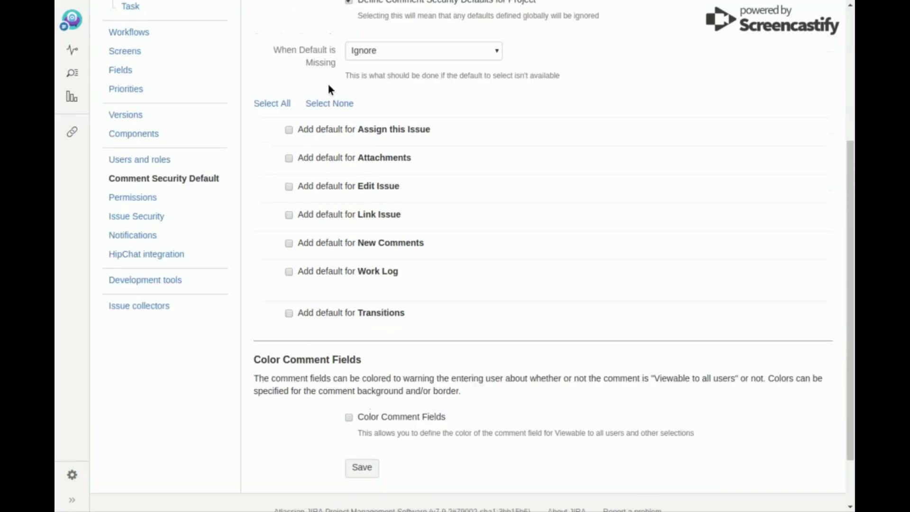
{"action": "left_click", "coordinate": [348, 3]}
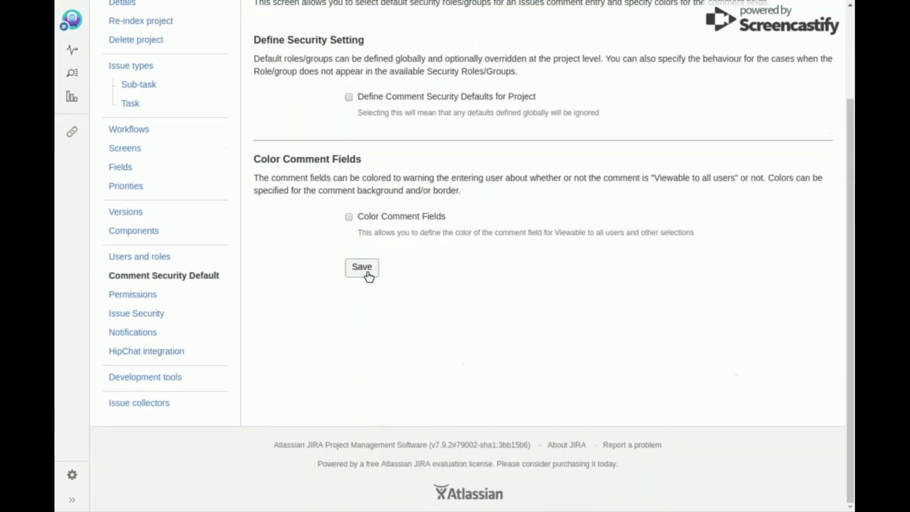
{"action": "left_click", "coordinate": [368, 273]}
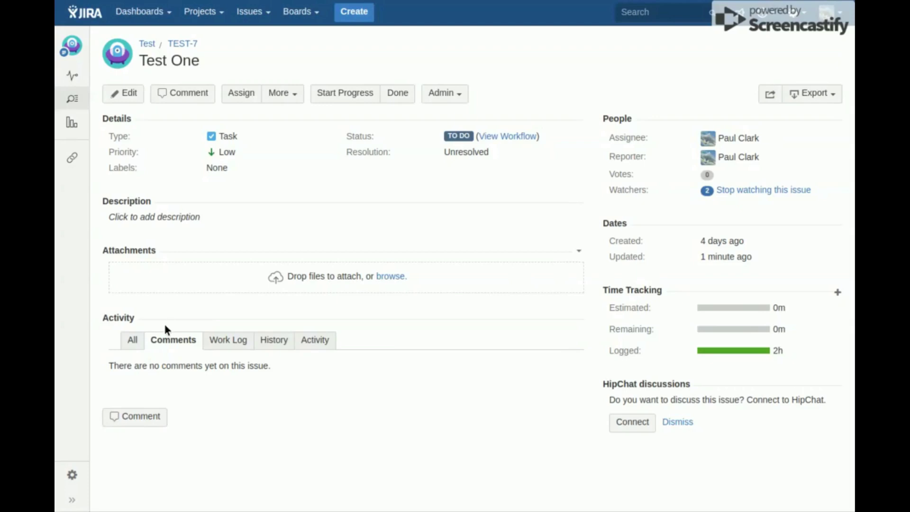
Open a new comment on issue TEST-7 and examine its visibility choices without selecting one.
{"action": "left_click", "coordinate": [164, 415]}
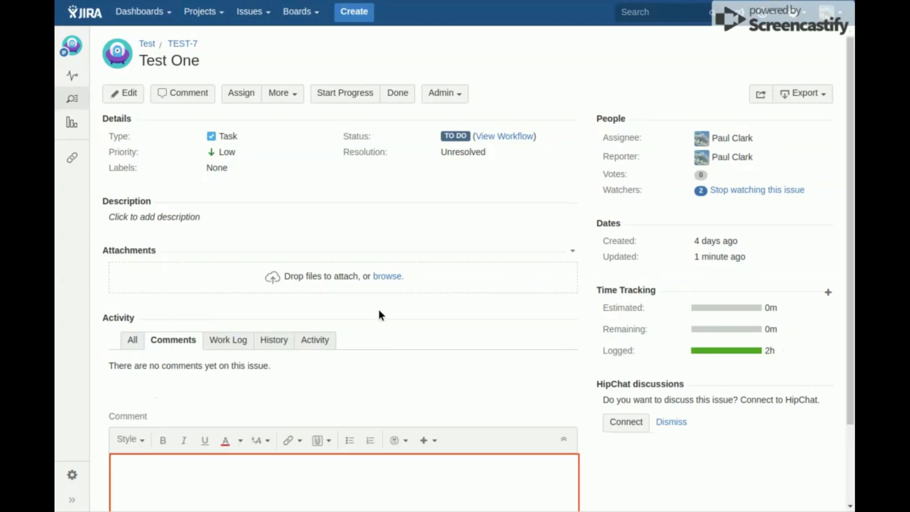
{"action": "scroll", "coordinate": [586, 382], "scroll_direction": "down", "scroll_amount": 2}
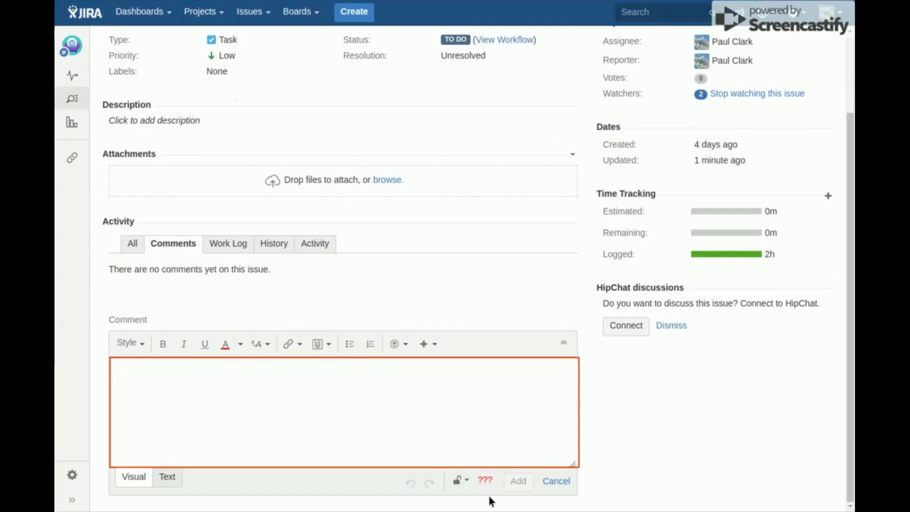
{"action": "left_click", "coordinate": [466, 480]}
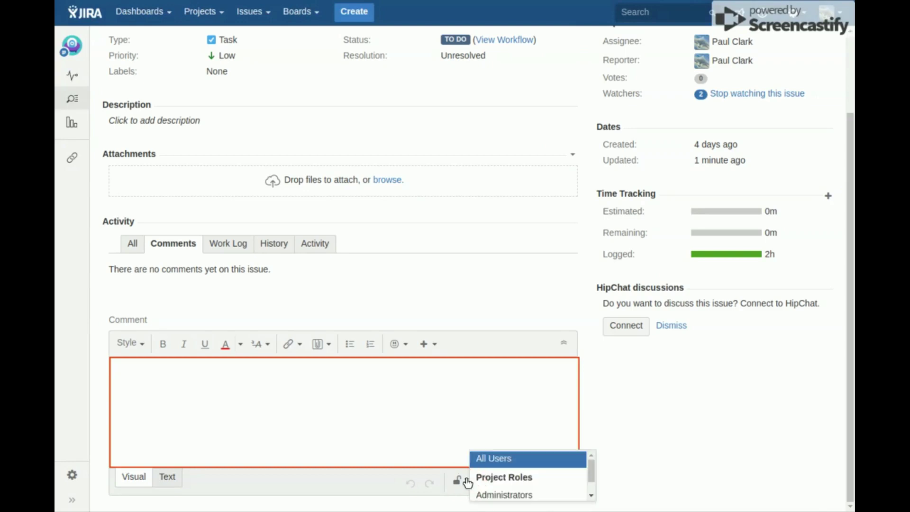
{"action": "scroll", "coordinate": [553, 468], "scroll_direction": "down", "scroll_amount": 1}
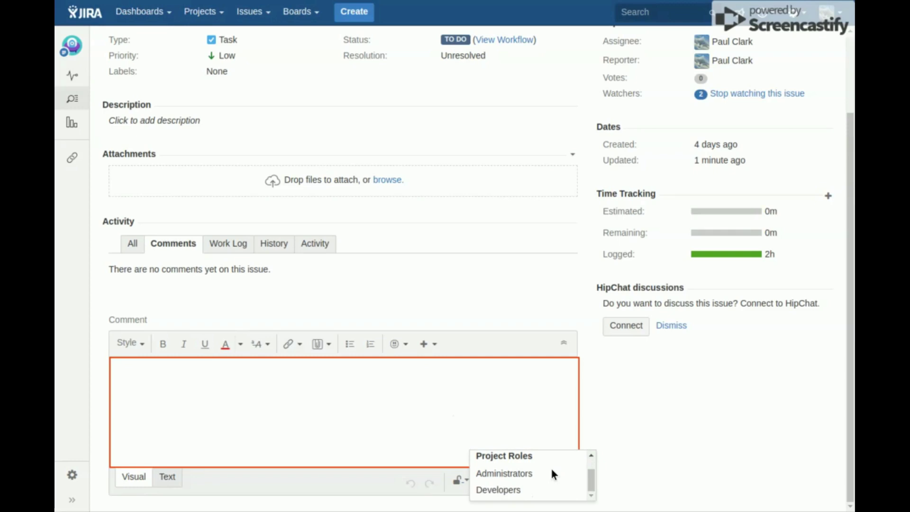
{"action": "scroll", "coordinate": [551, 471], "scroll_direction": "up", "scroll_amount": 1}
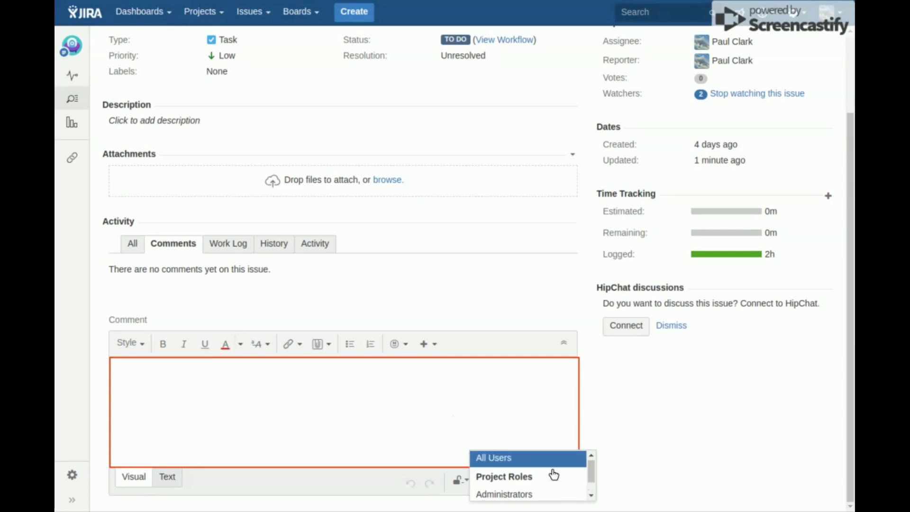
{"action": "scroll", "coordinate": [553, 475], "scroll_direction": "down", "scroll_amount": 1}
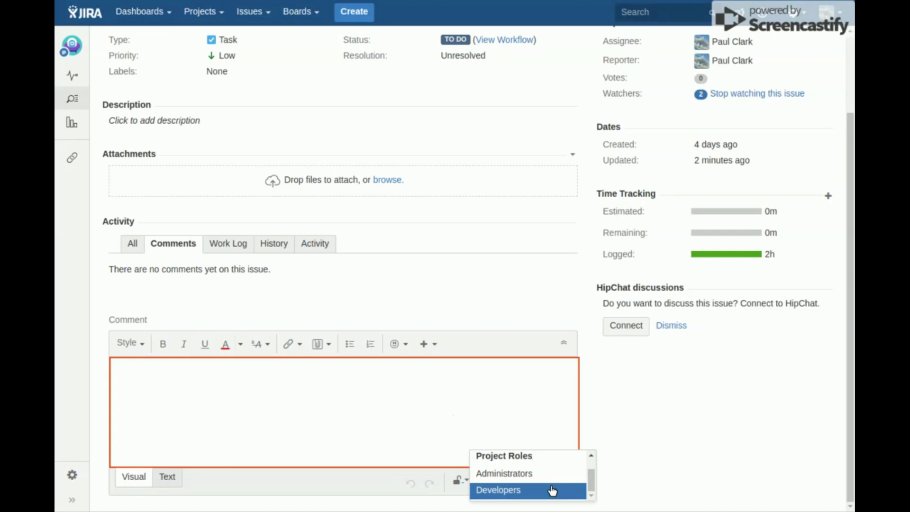
{"action": "left_click", "coordinate": [620, 415]}
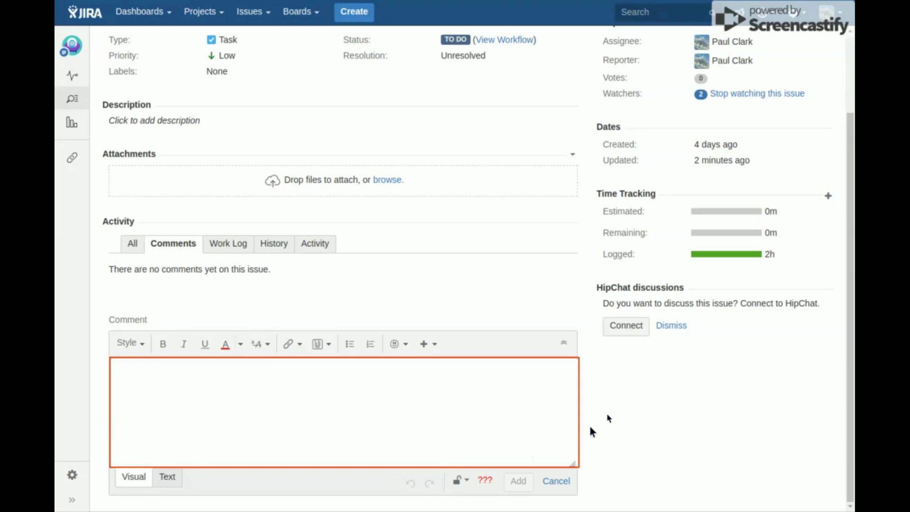
Enter the comment text "fgh" and try to add it without choosing a visibility level, dismissing the alert.
{"action": "type", "text": "fgh"}
{"action": "left_click", "coordinate": [518, 484]}
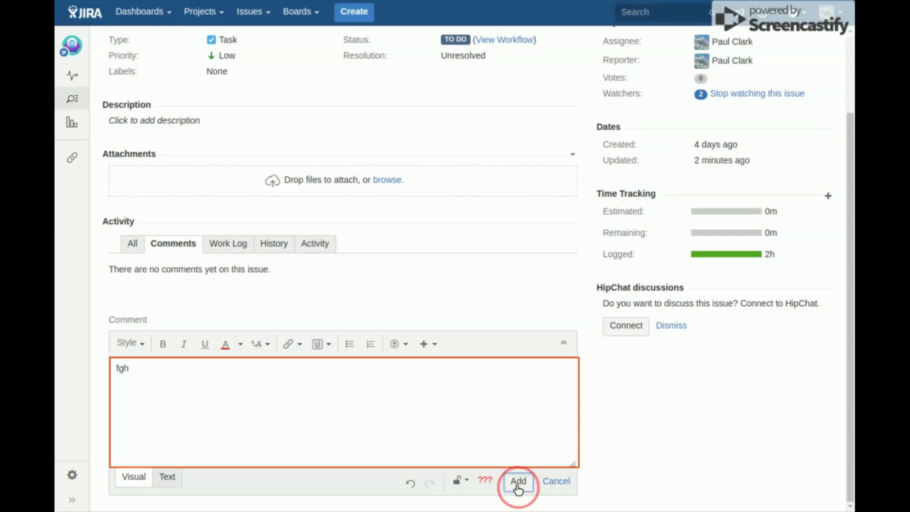
{"action": "left_click", "coordinate": [565, 63]}
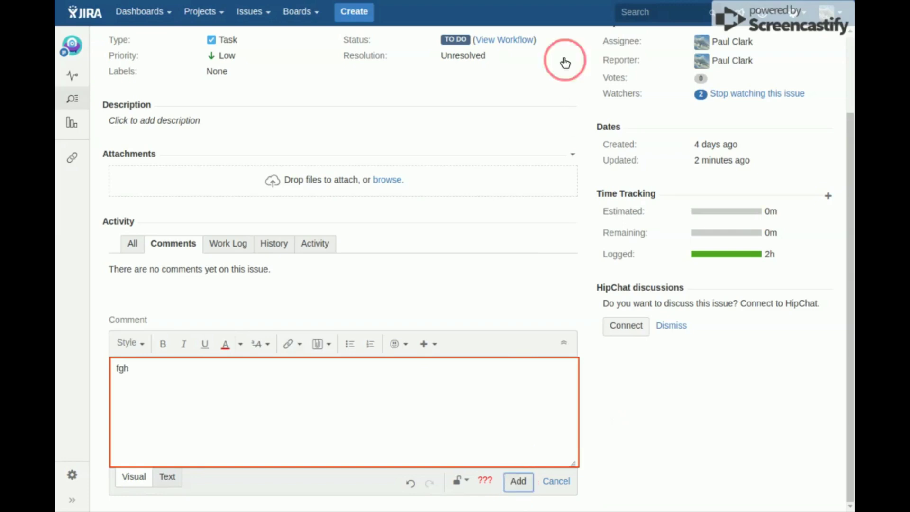
Set the draft comment's visibility to All Users, change it to Developers, and discard the comment.
{"action": "left_click", "coordinate": [466, 479]}
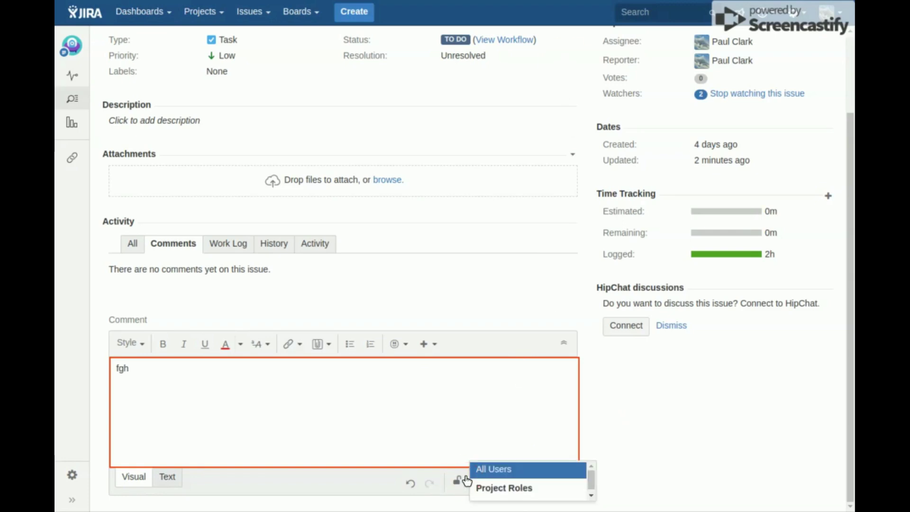
{"action": "left_click", "coordinate": [495, 470]}
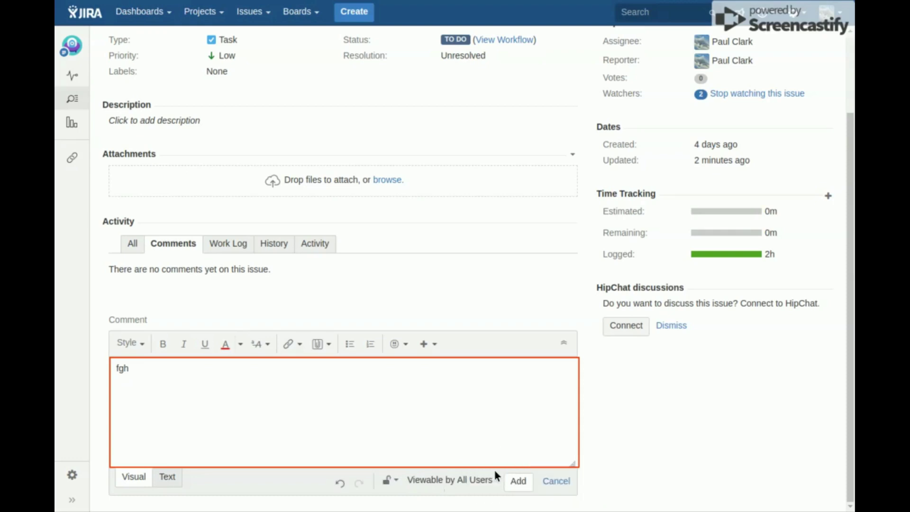
{"action": "left_click", "coordinate": [404, 480]}
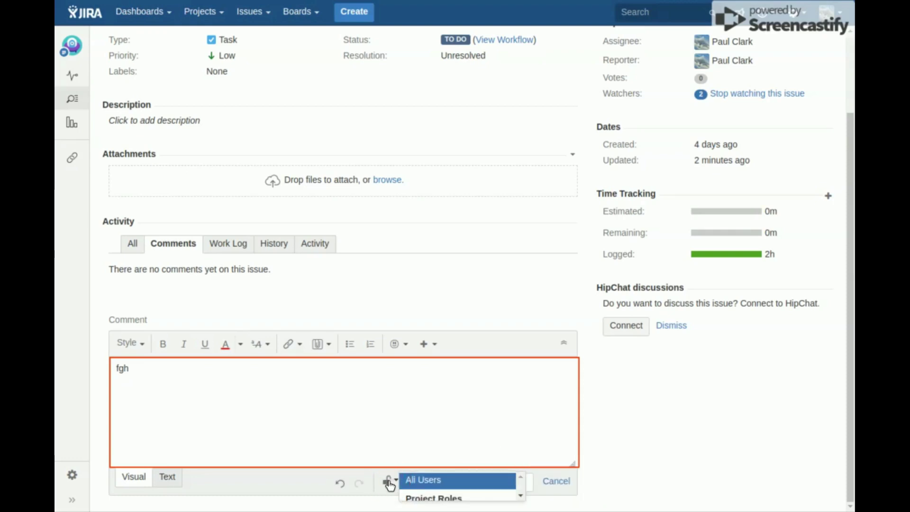
{"action": "scroll", "coordinate": [455, 494], "scroll_direction": "down", "scroll_amount": 1}
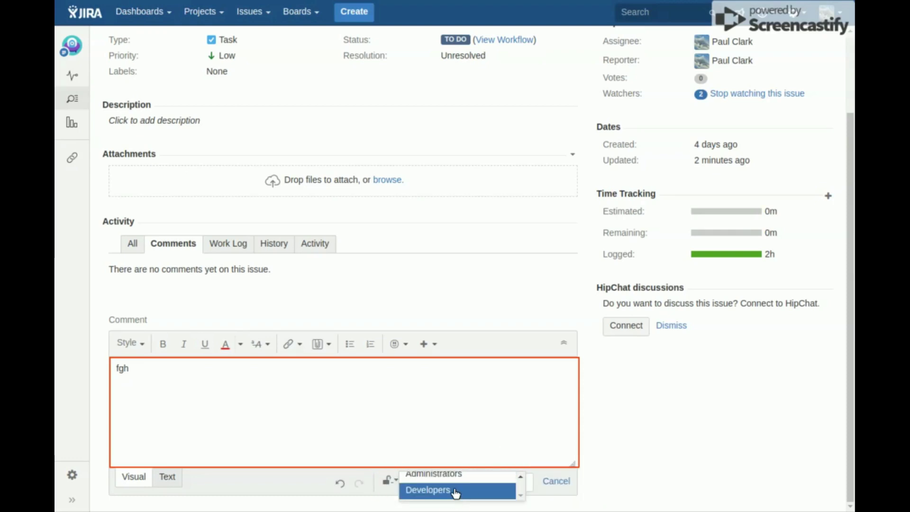
{"action": "left_click", "coordinate": [455, 492]}
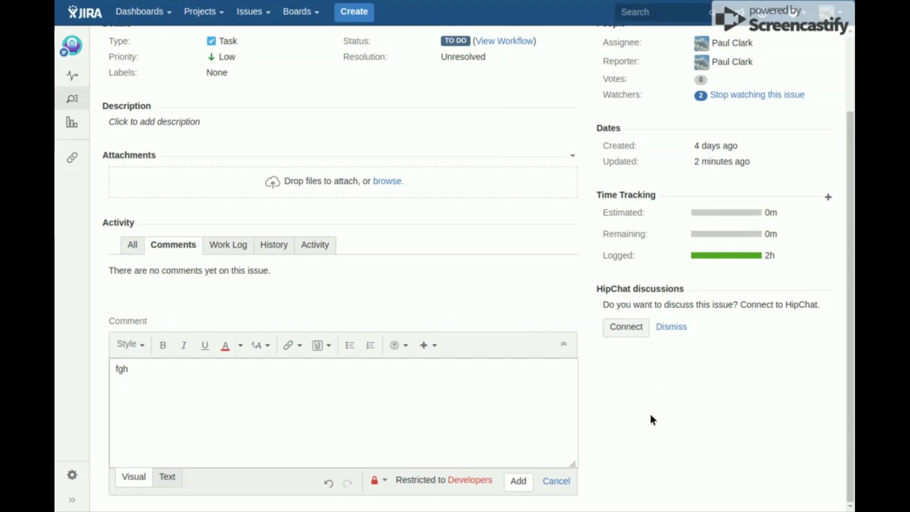
{"action": "left_click", "coordinate": [551, 482]}
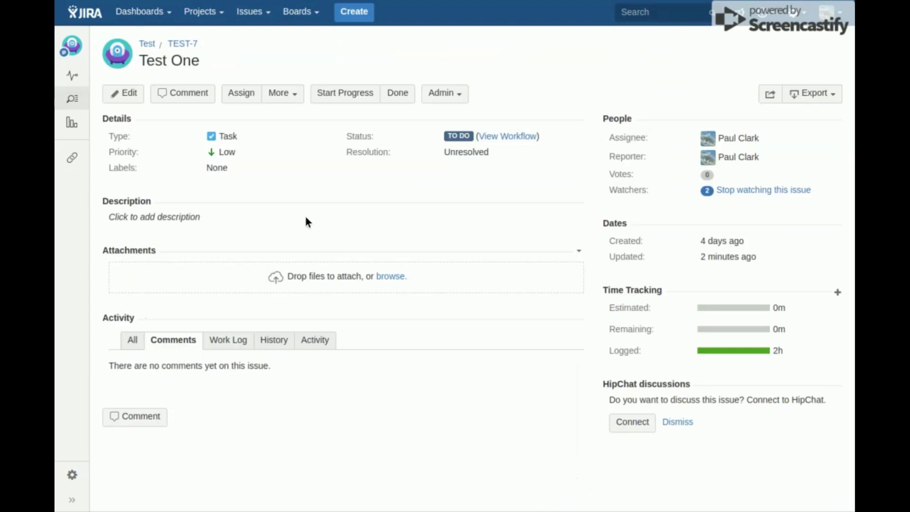
Open the assignment form for TEST-7 and switch its comment visibility to All Users, ending with Developers.
{"action": "left_click", "coordinate": [241, 93]}
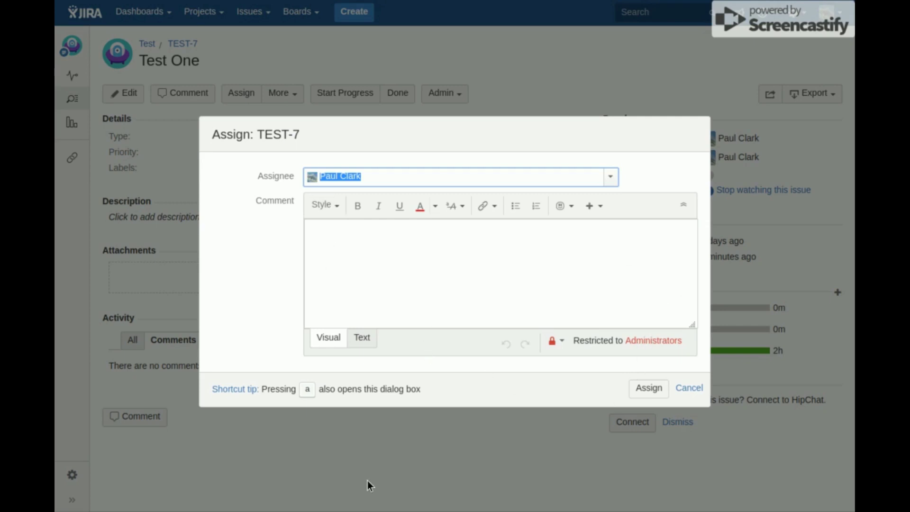
{"action": "left_click", "coordinate": [564, 340]}
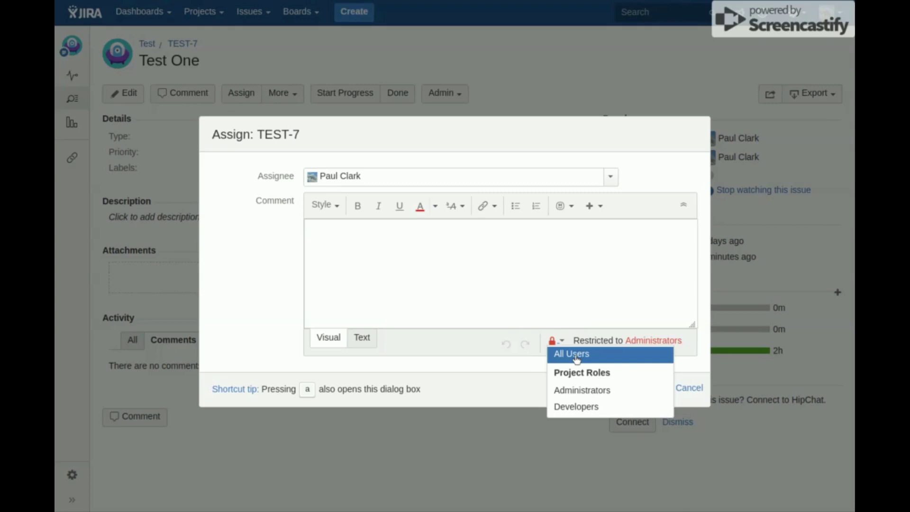
{"action": "left_click", "coordinate": [576, 356]}
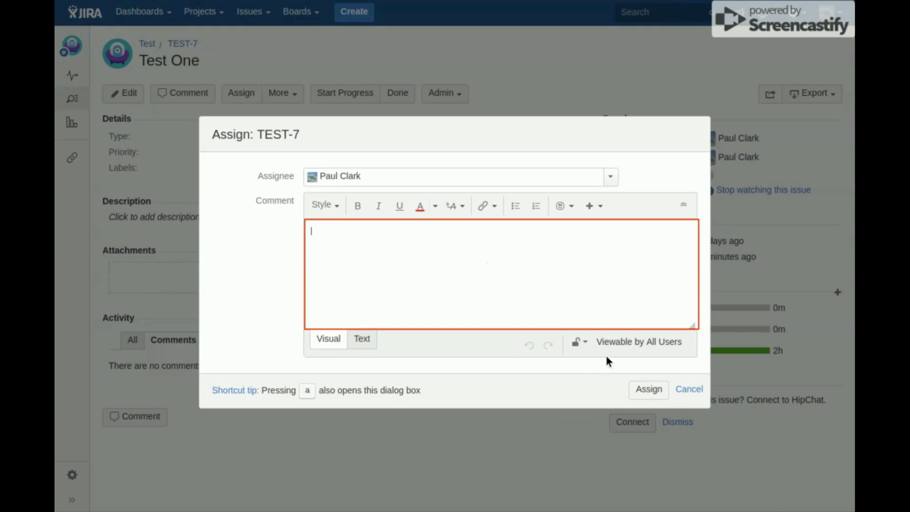
{"action": "left_click", "coordinate": [579, 341]}
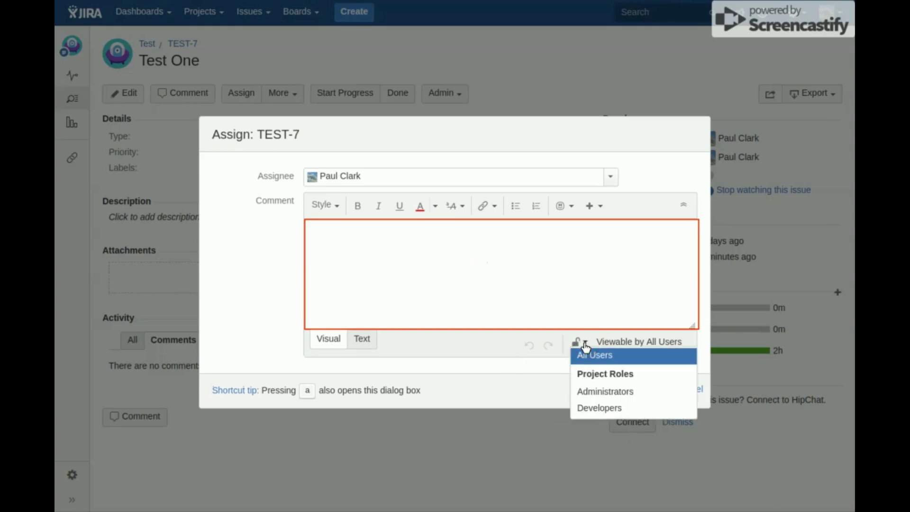
{"action": "left_click", "coordinate": [589, 413]}
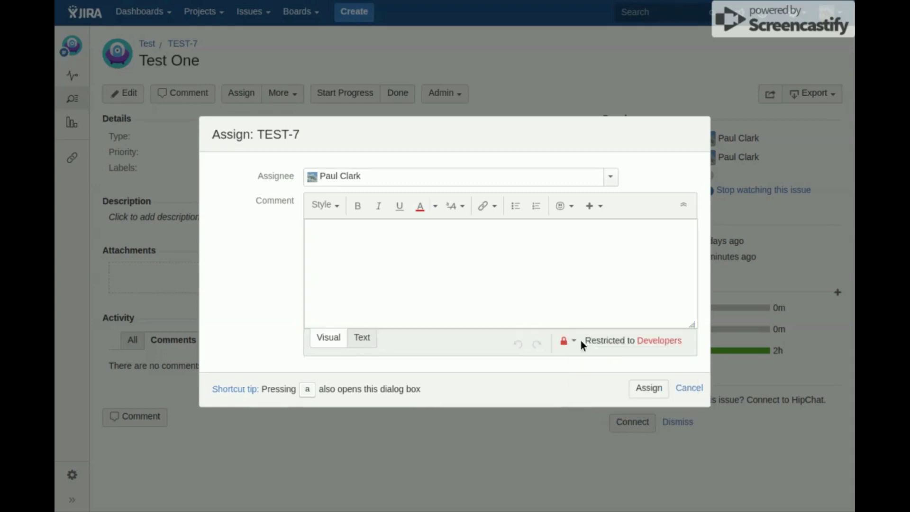
Set the comment visibility in the TEST-7 assignment form to Administrators, and discard the form.
{"action": "left_click", "coordinate": [568, 341]}
{"action": "left_click", "coordinate": [580, 389]}
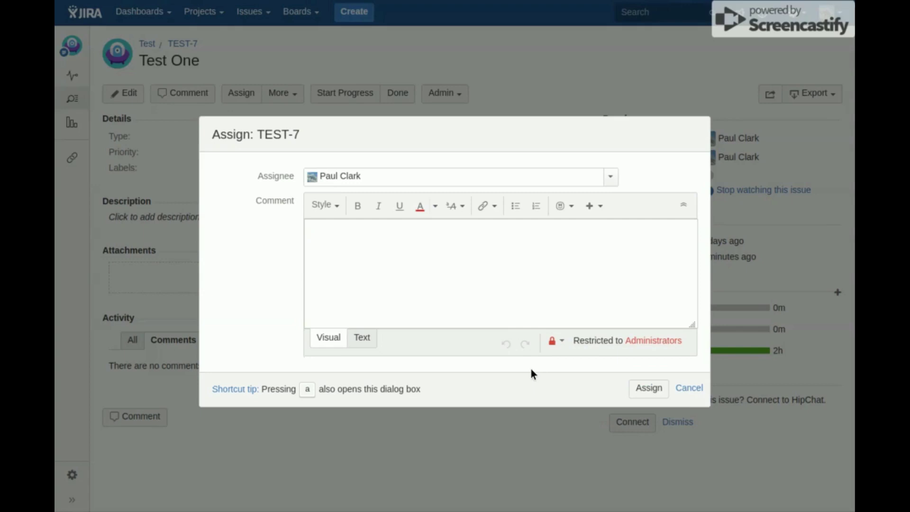
{"action": "left_click", "coordinate": [686, 388]}
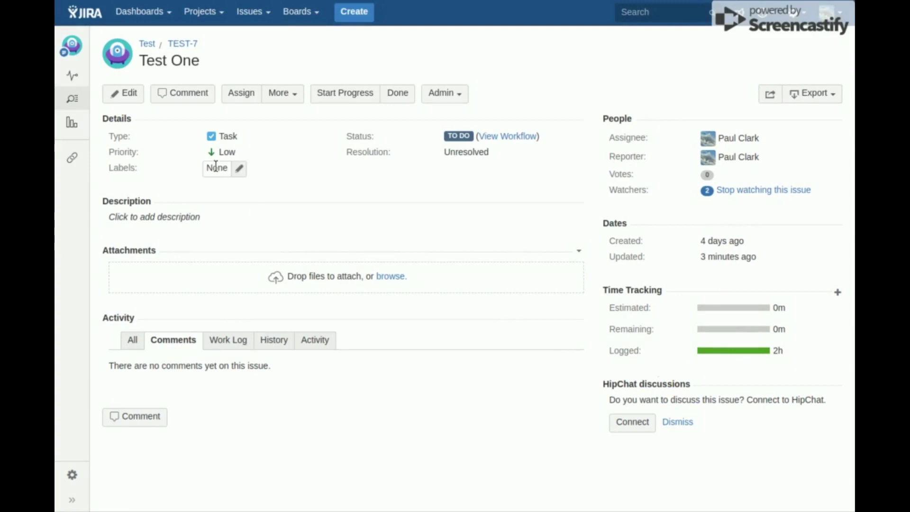
Open issue TEST-7 for editing, examine the visibility setting of its comment field, and close the form without updating.
{"action": "left_click", "coordinate": [126, 95]}
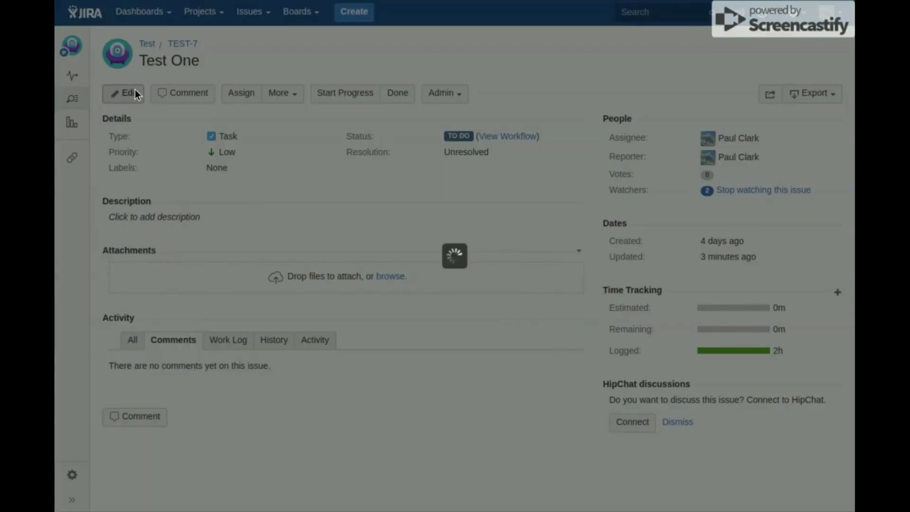
{"action": "scroll", "coordinate": [262, 197], "scroll_direction": "down", "scroll_amount": 7}
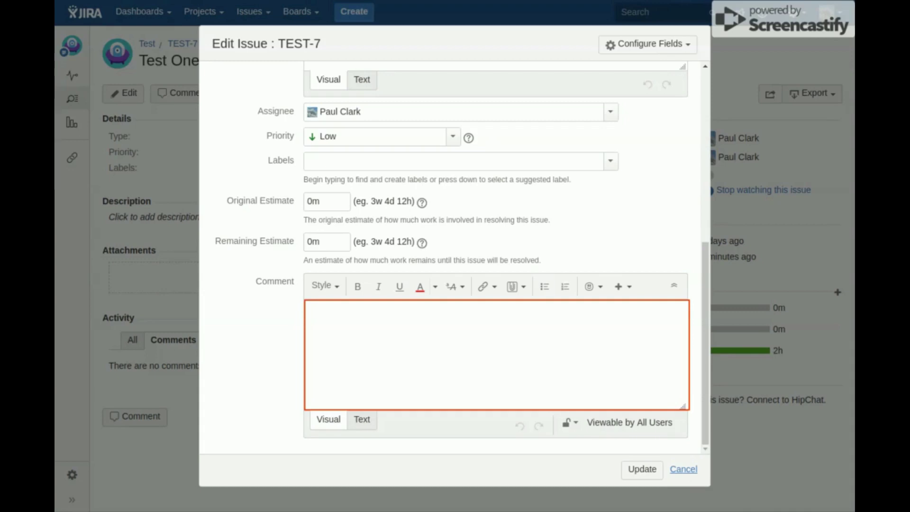
{"action": "left_click", "coordinate": [687, 470]}
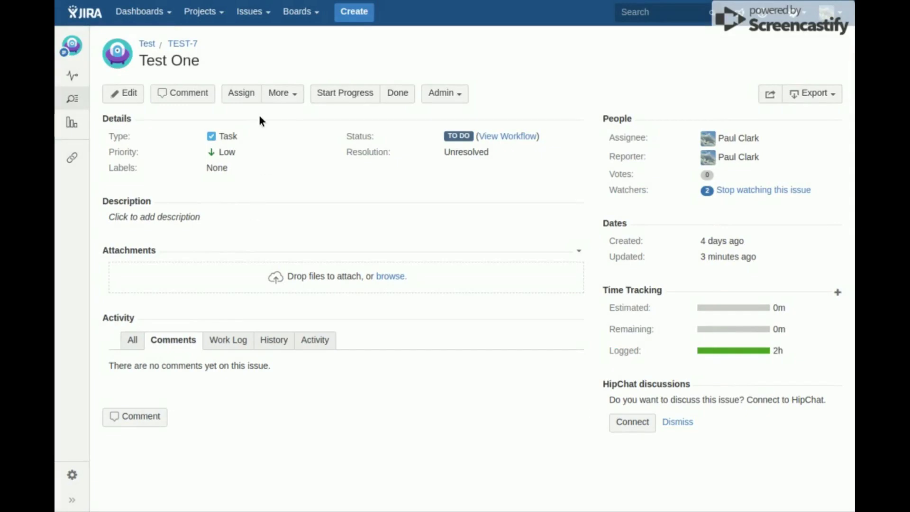
{"action": "left_click", "coordinate": [284, 93]}
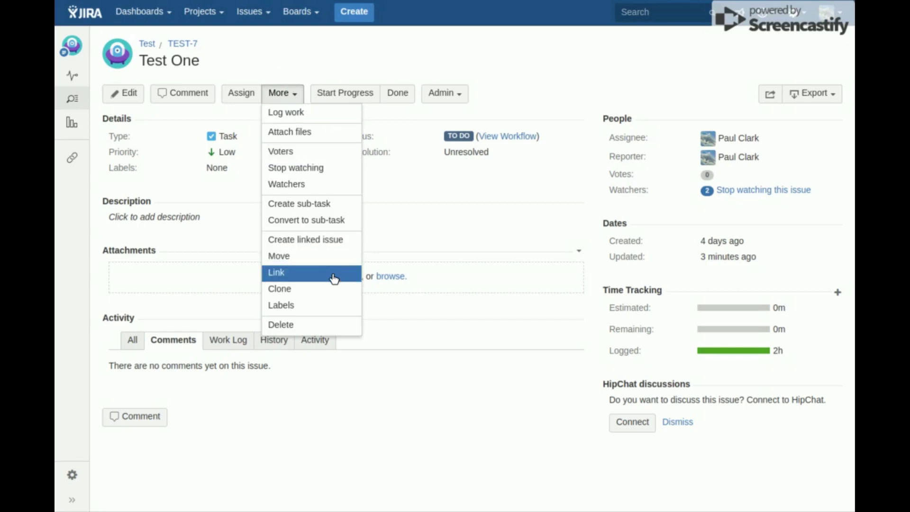
{"action": "left_click", "coordinate": [443, 235]}
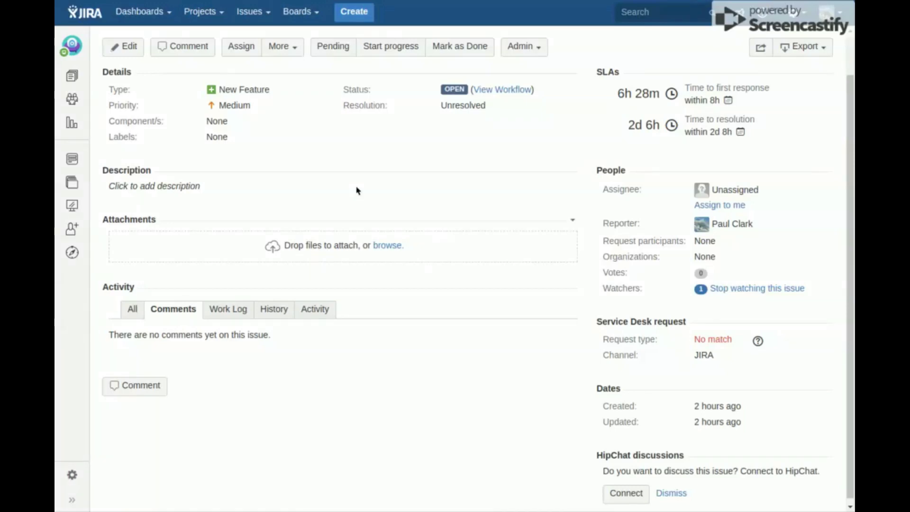
Open a new comment on service desk issue SDCS-2 and compare its Respond to customer and Internal comment modes, ending with Internal comment.
{"action": "left_click", "coordinate": [147, 390]}
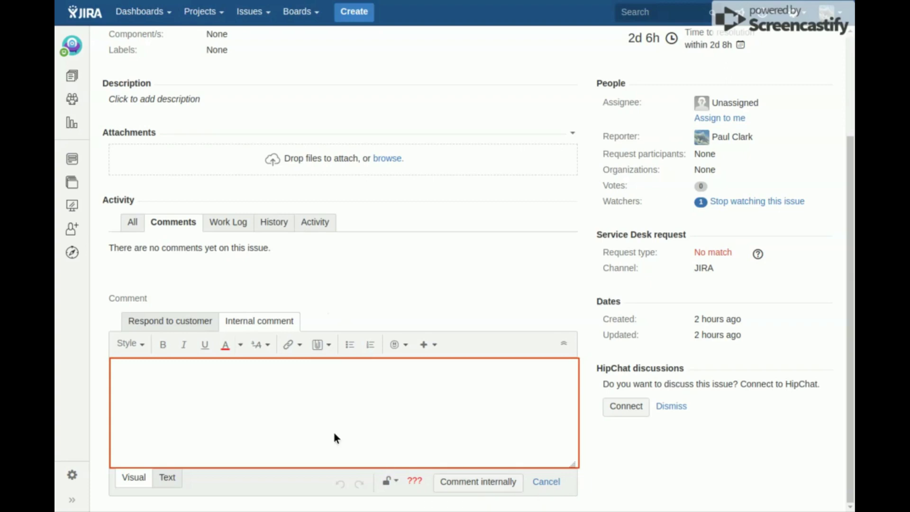
{"action": "left_click", "coordinate": [181, 322]}
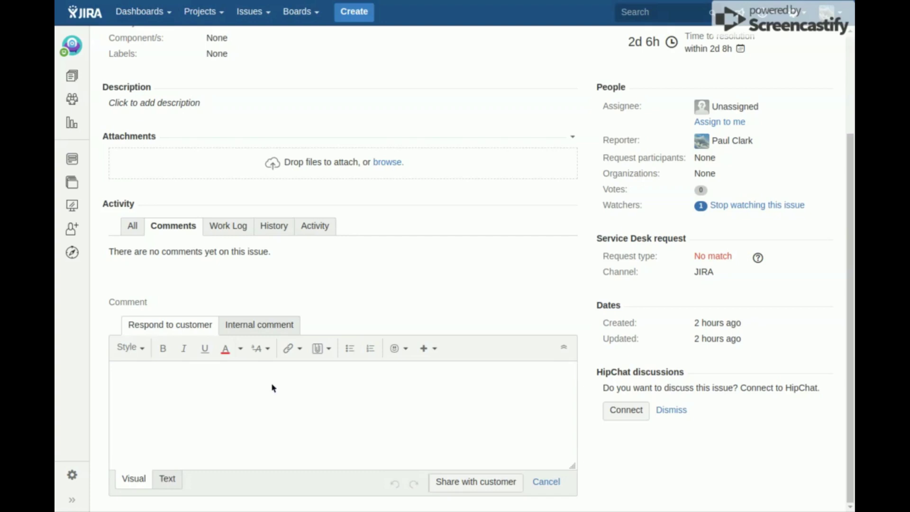
{"action": "left_click", "coordinate": [275, 330]}
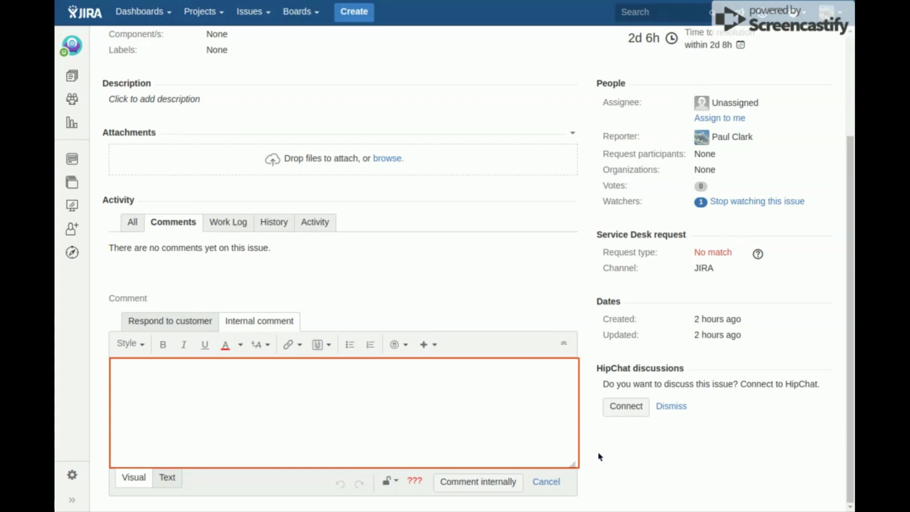
Open the assignment form for SDCS-2, compare comment visibility between Respond to customer and Internal comment, and cancel the form.
{"action": "scroll", "coordinate": [479, 306], "scroll_direction": "up", "scroll_amount": 3}
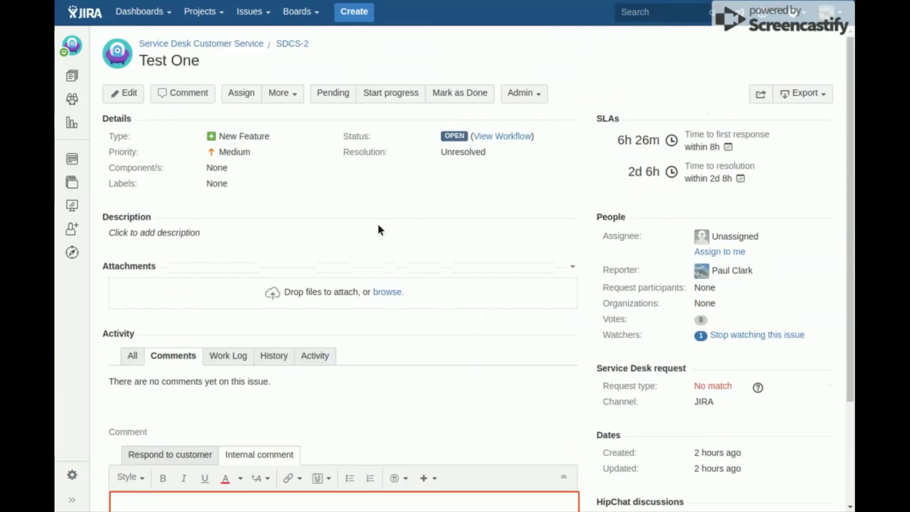
{"action": "left_click", "coordinate": [239, 92]}
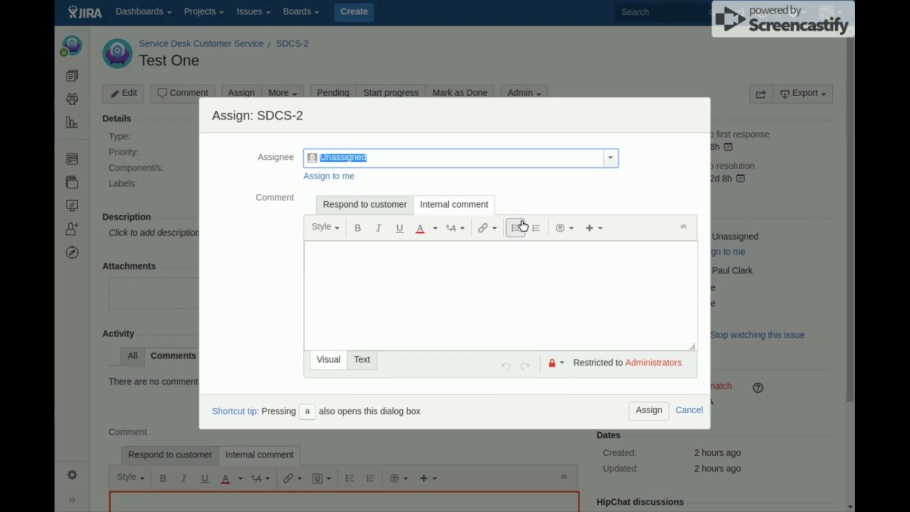
{"action": "left_click", "coordinate": [385, 206]}
{"action": "left_click", "coordinate": [449, 207]}
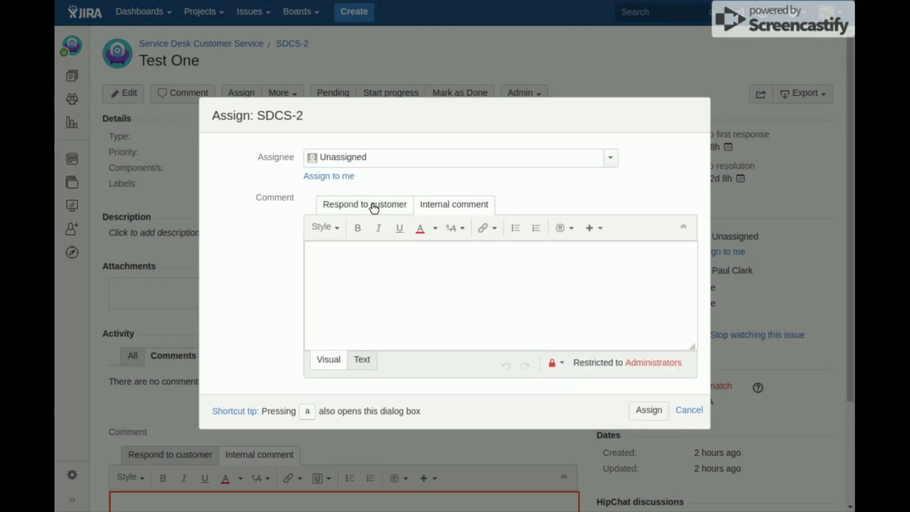
{"action": "left_click", "coordinate": [352, 206]}
{"action": "left_click", "coordinate": [430, 205]}
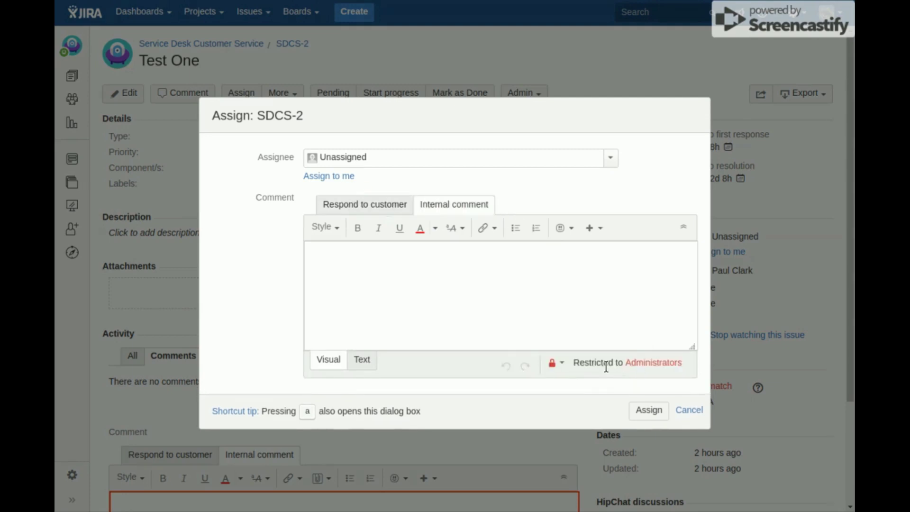
{"action": "left_click", "coordinate": [388, 207]}
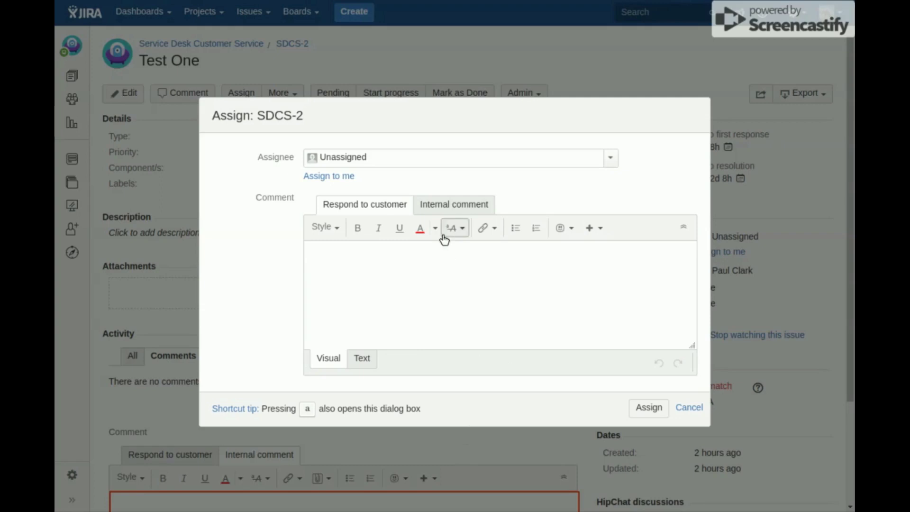
{"action": "left_click", "coordinate": [458, 207]}
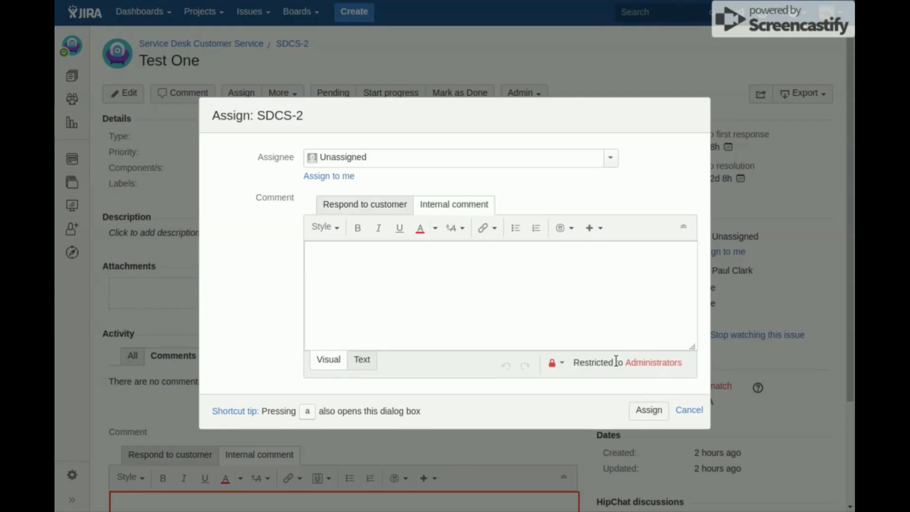
{"action": "left_click", "coordinate": [699, 410]}
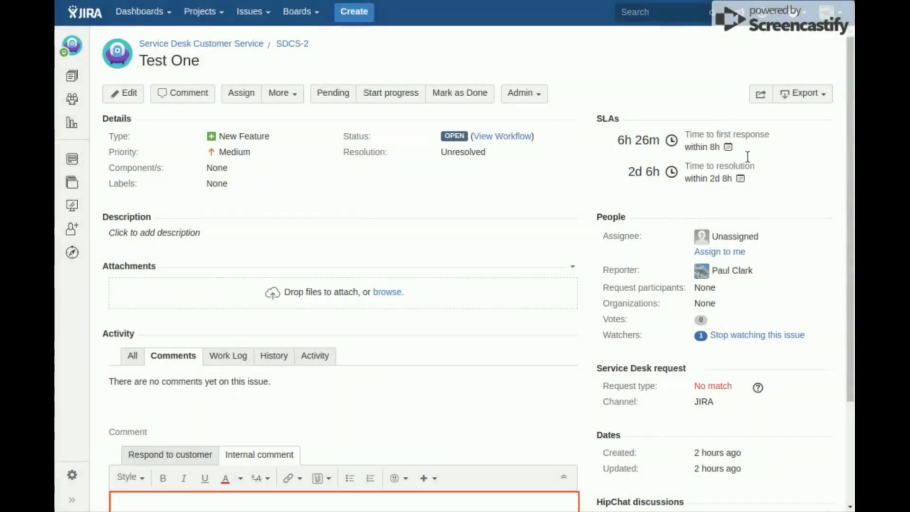